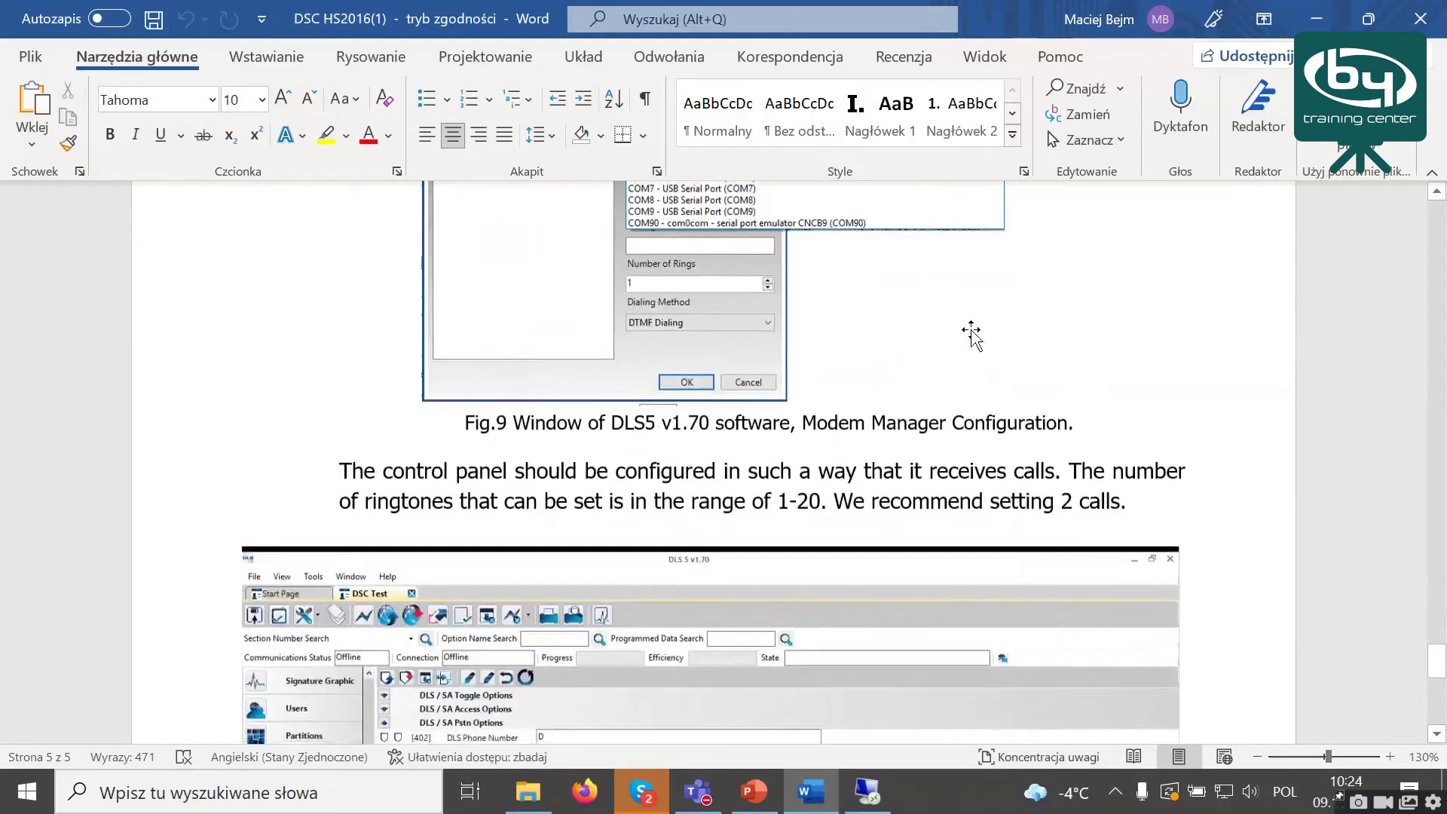
# Step: Scroll the instruction document up to Fig.10 and bring up the serwer05 remote desktop session
pyautogui.scroll(1, 971, 331)
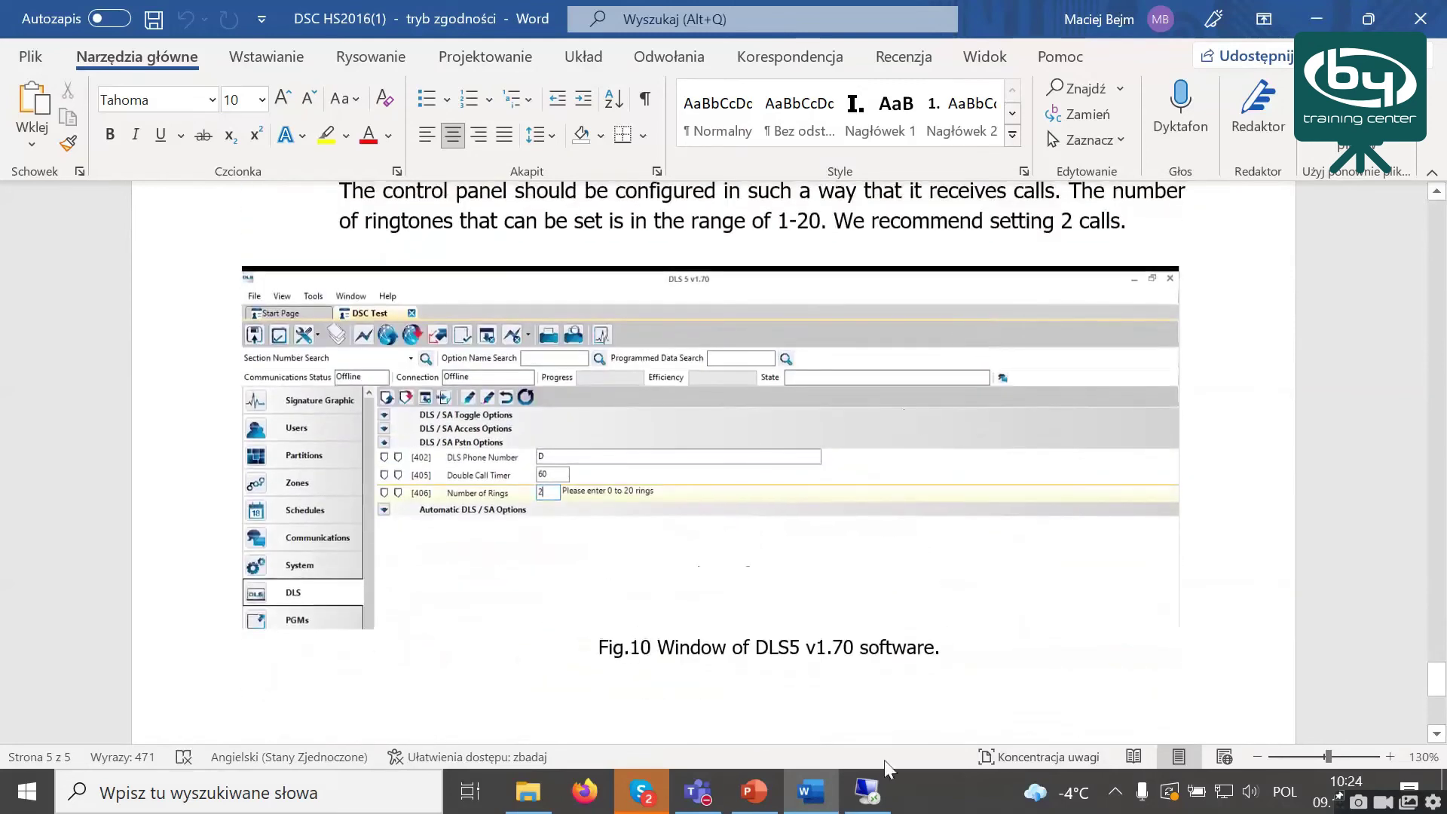
pyautogui.click(868, 795)
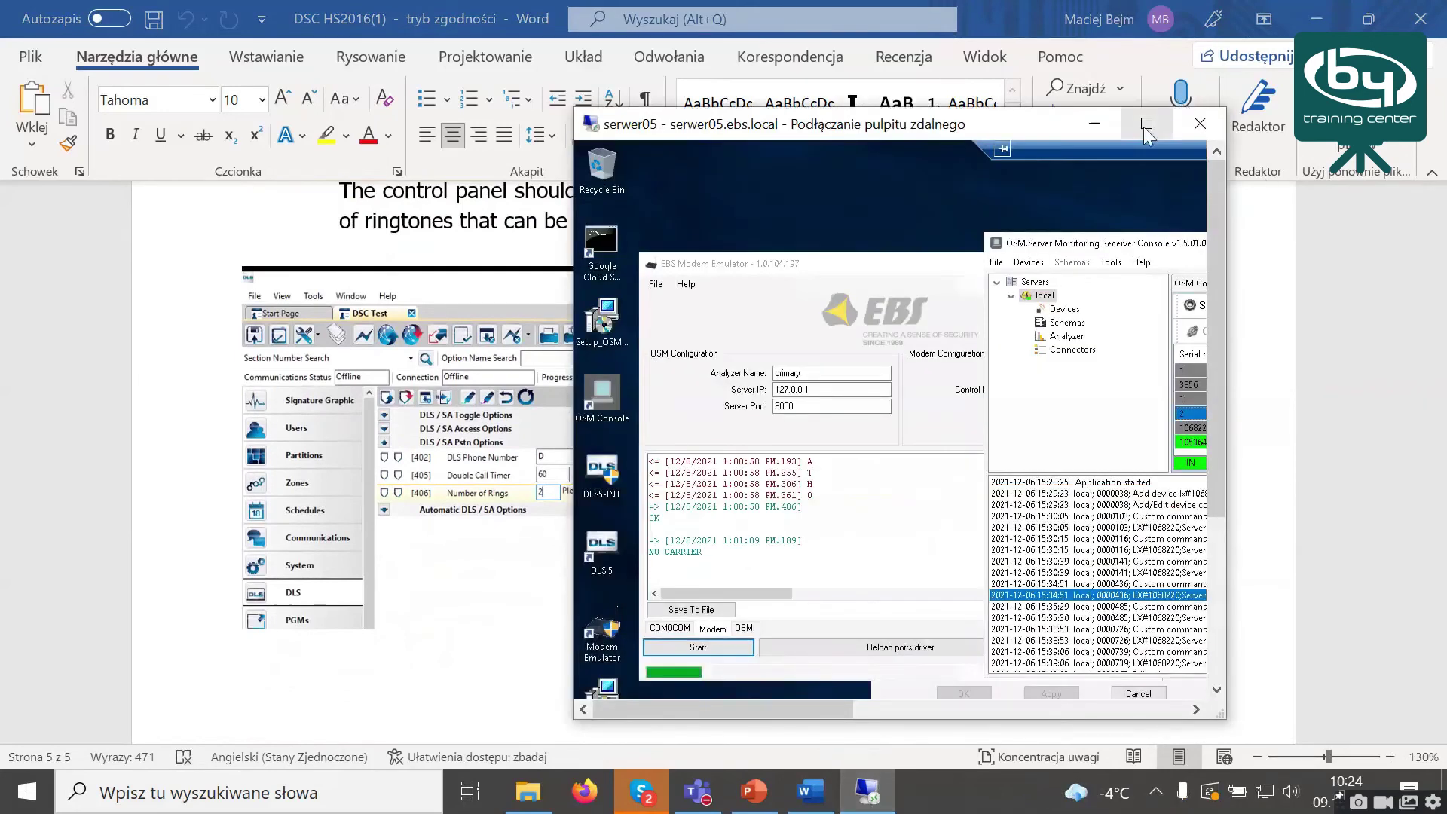
# Step: Maximize the remote desktop, nudge the OSM console aside, and select devices 1053648 and 1068220
pyautogui.click(1146, 124)
pyautogui.moveTo(728, 118); pyautogui.dragTo(692, 110)
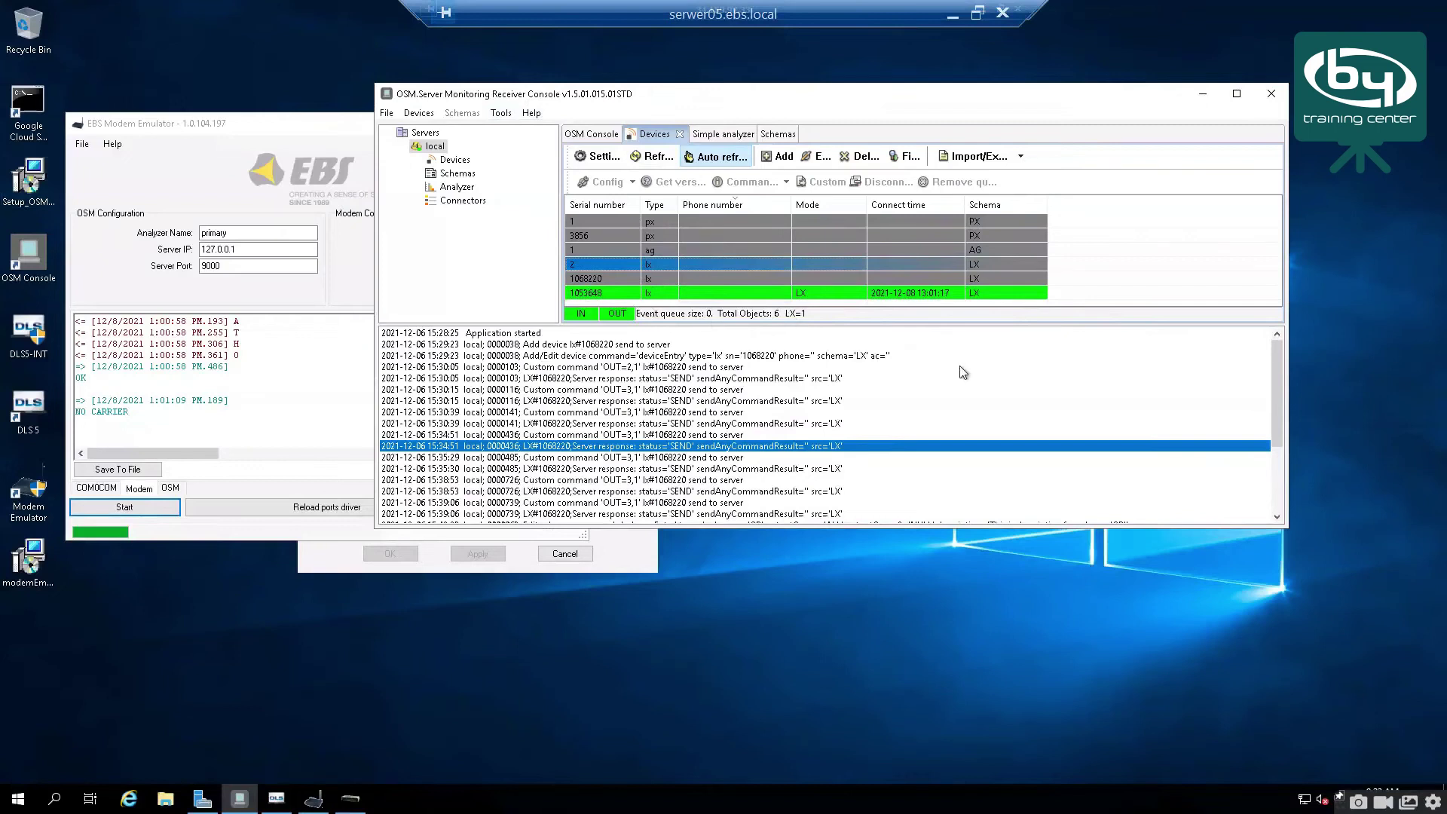
pyautogui.click(726, 293)
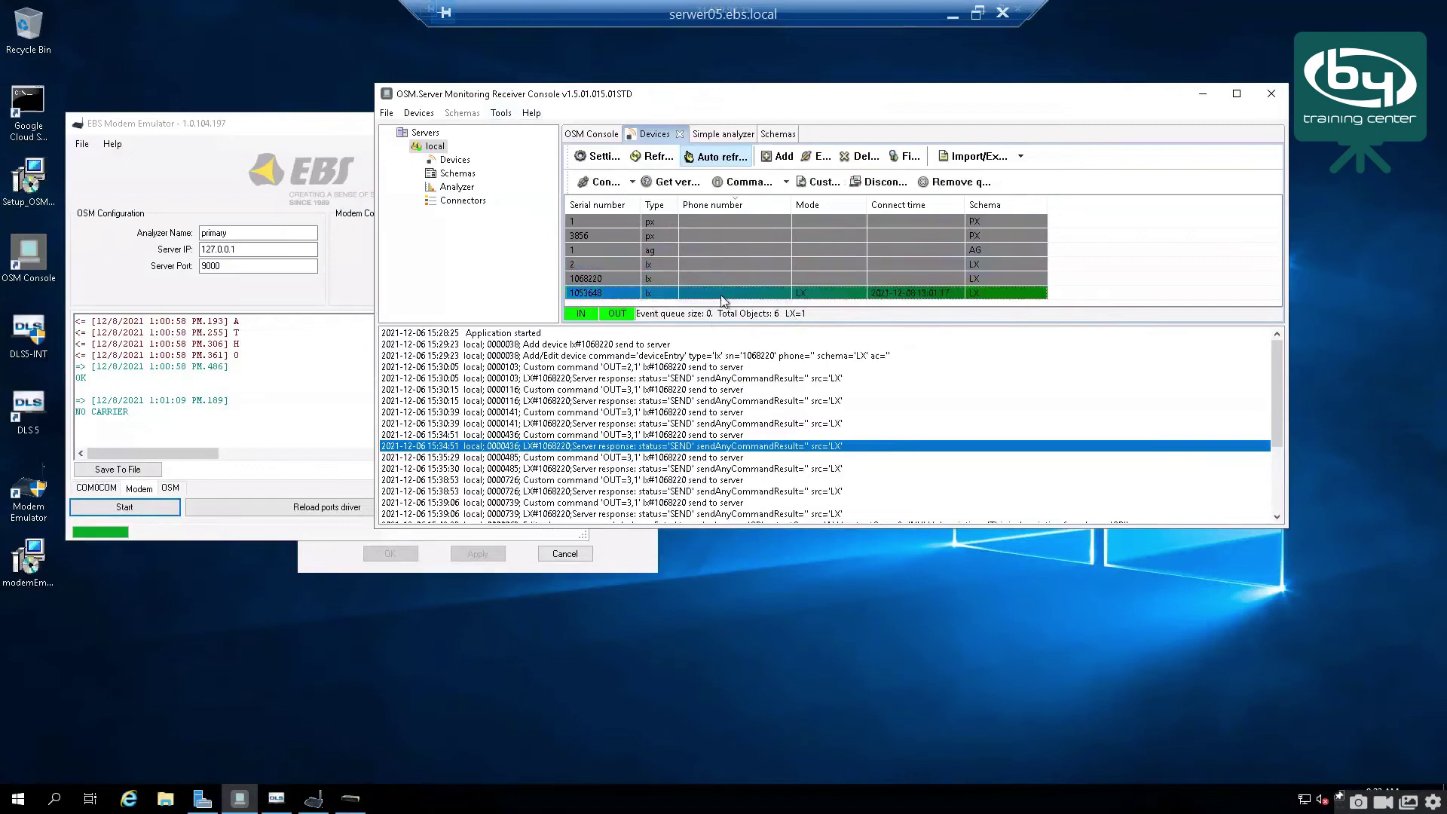
pyautogui.click(740, 278)
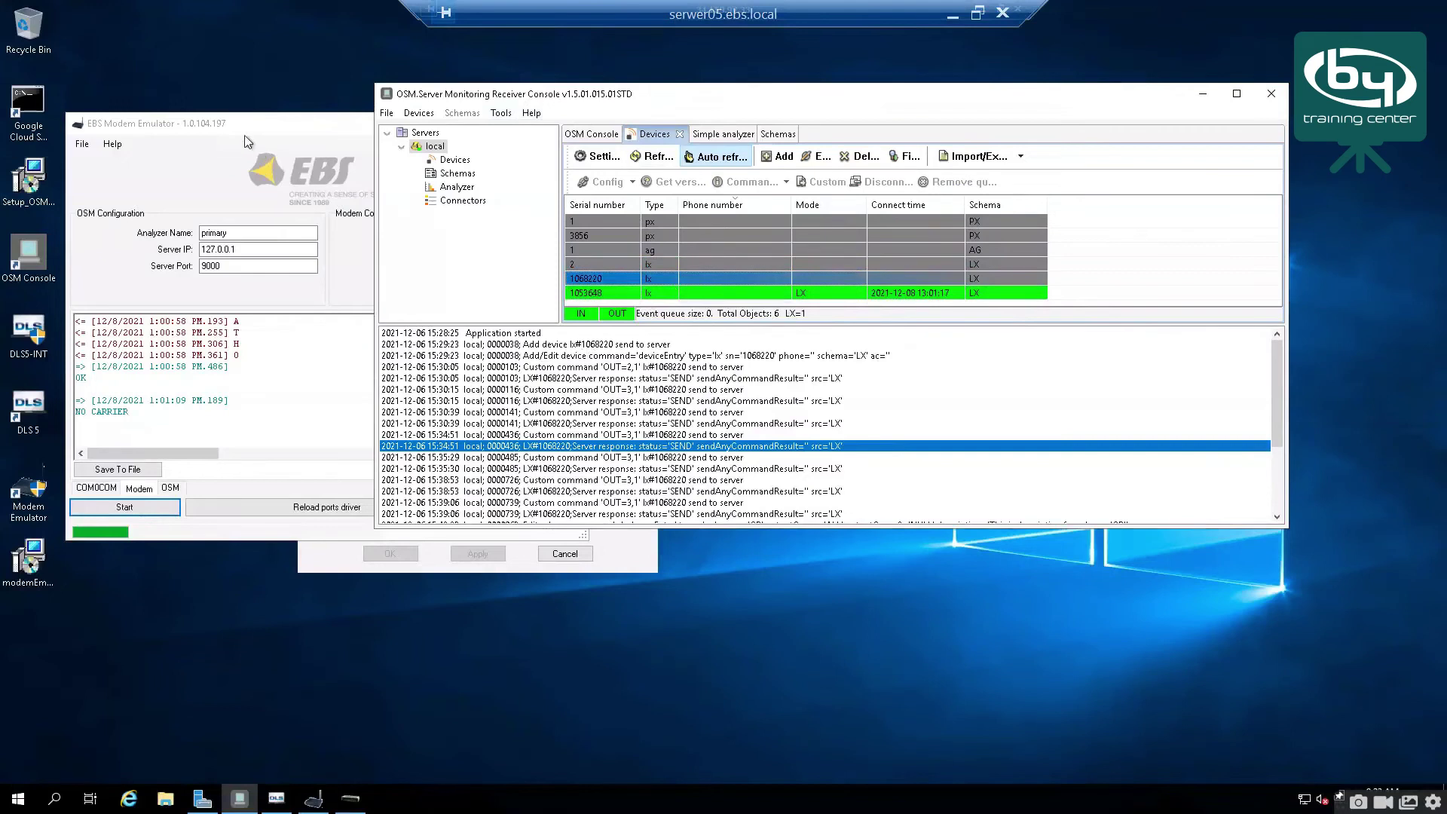
# Step: Keep the emulator's control panel type at DSC-EPX400-XC and start it on COM2
pyautogui.click(200, 130)
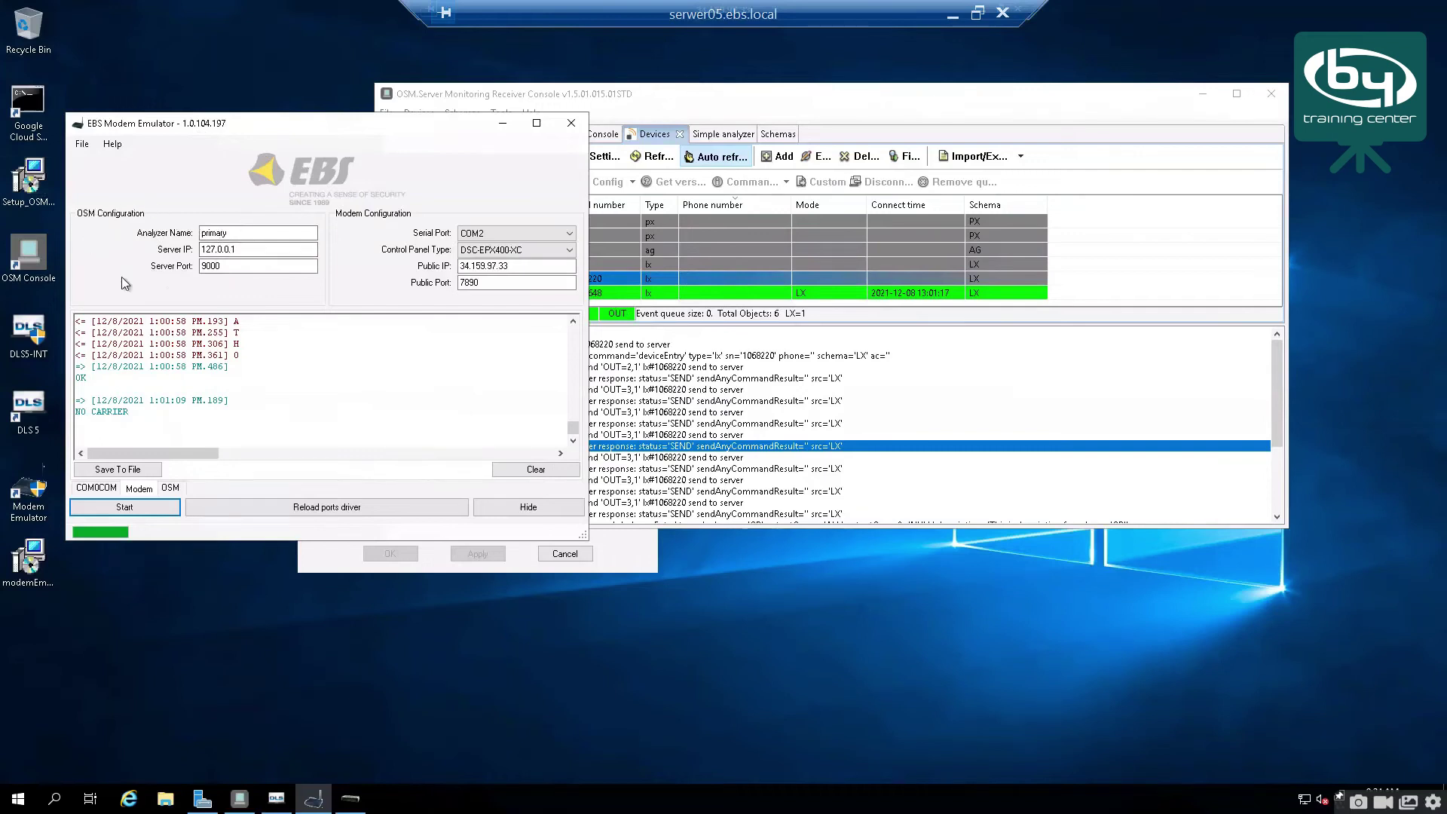
pyautogui.click(489, 252)
pyautogui.click(492, 264)
pyautogui.click(147, 511)
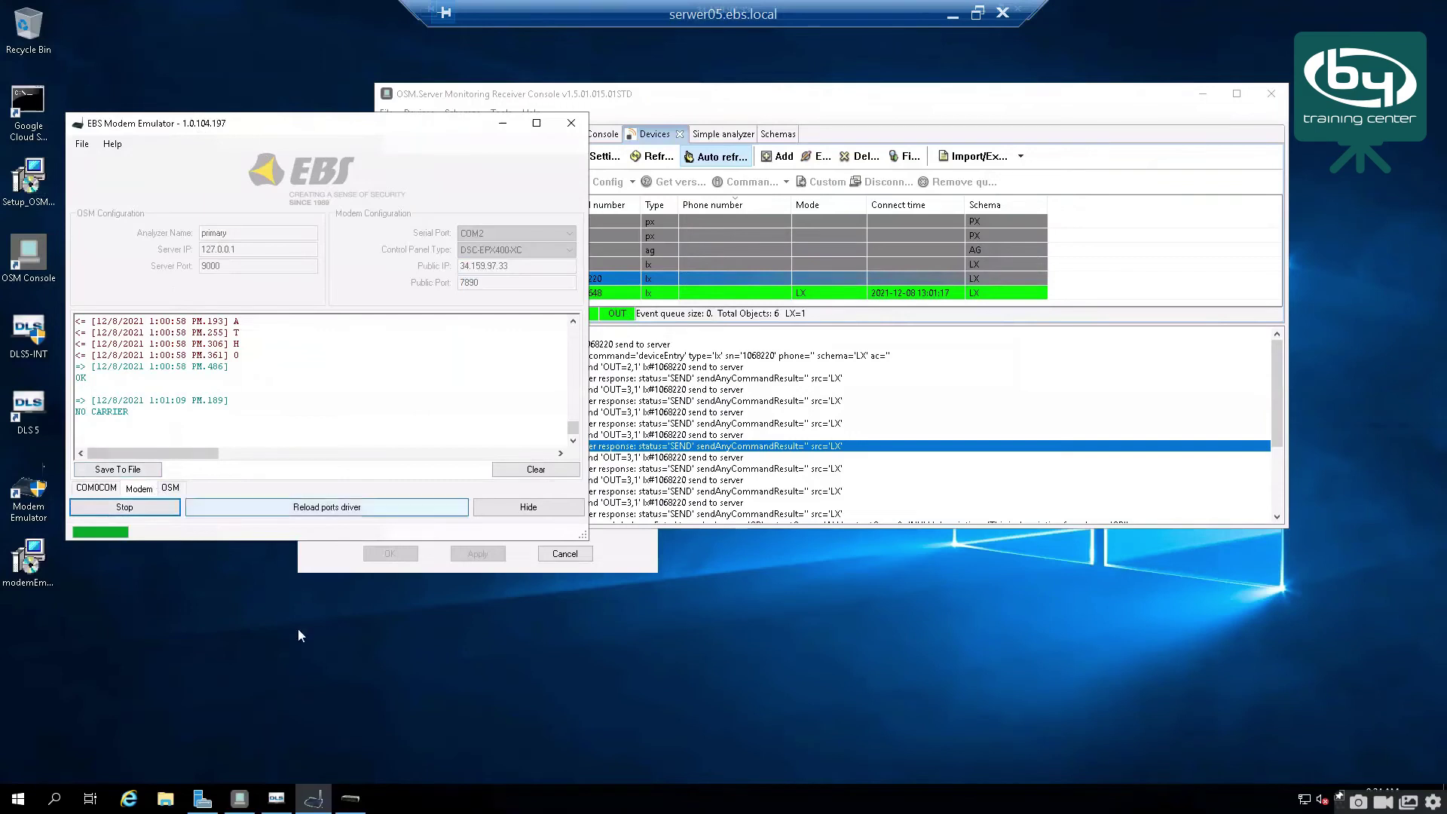
# Step: In DLS 5, review the MD-12 - COM2 modem in Modem Manager Configuration
pyautogui.click(276, 799)
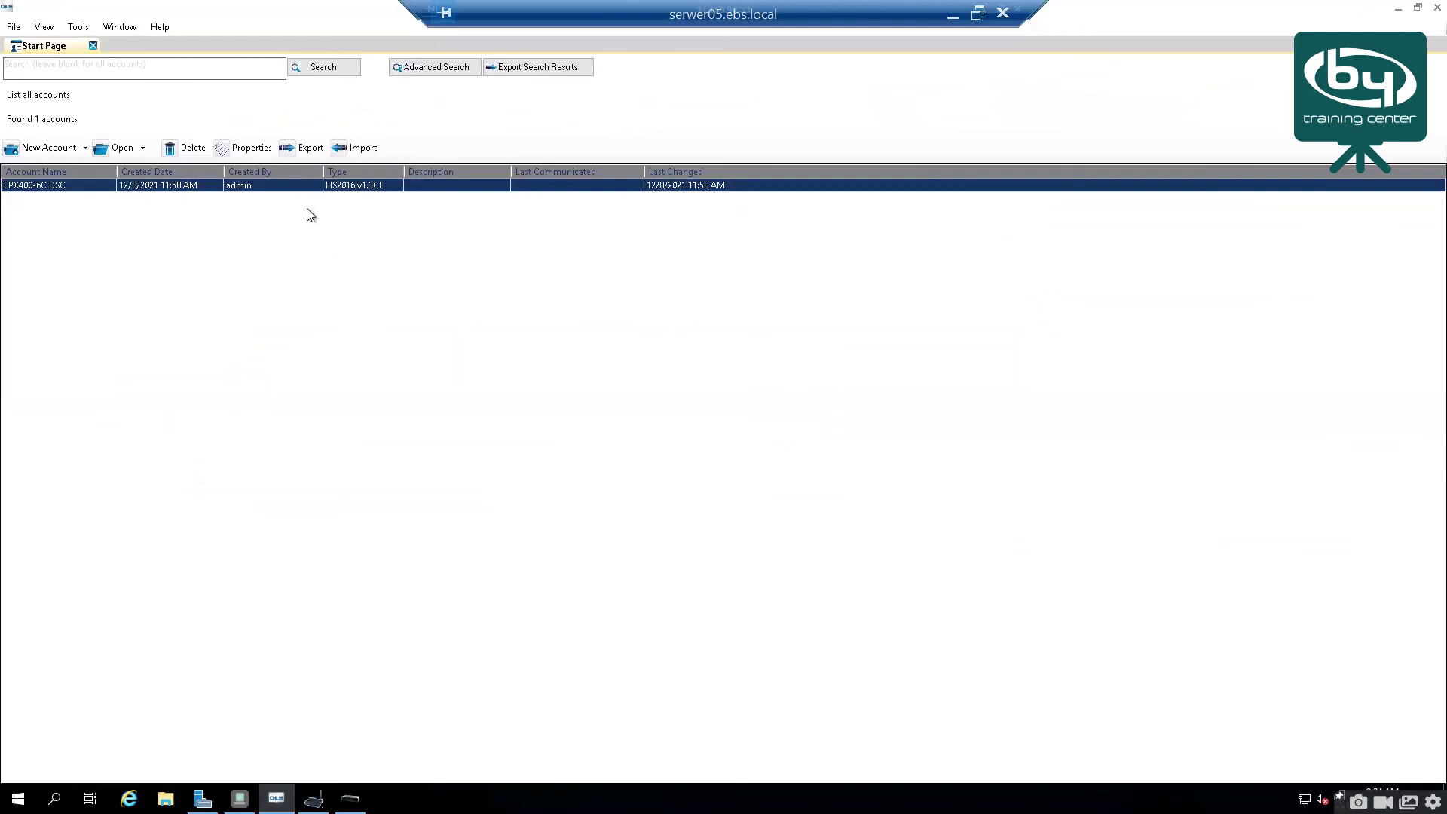
pyautogui.click(78, 27)
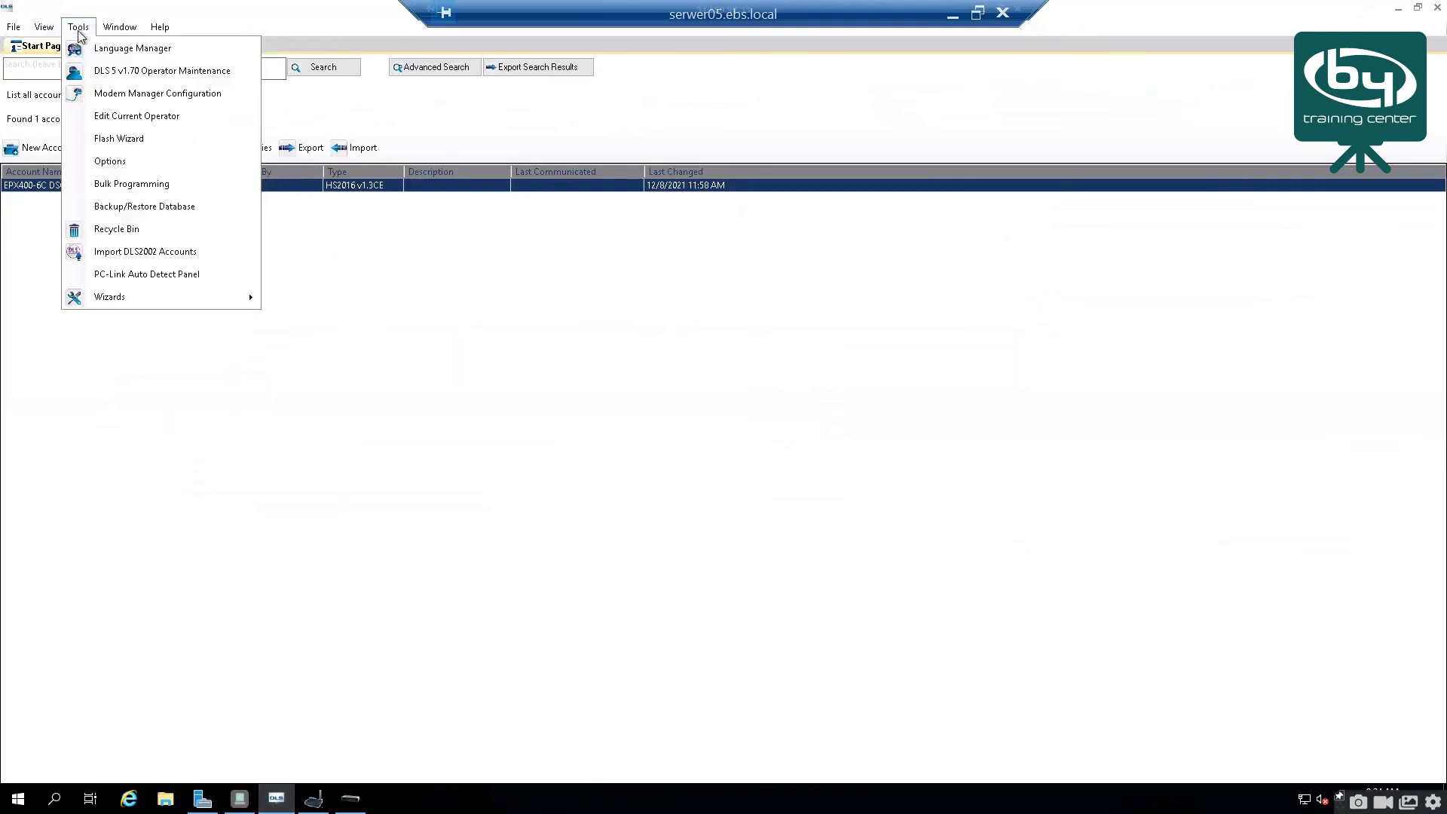
pyautogui.click(133, 100)
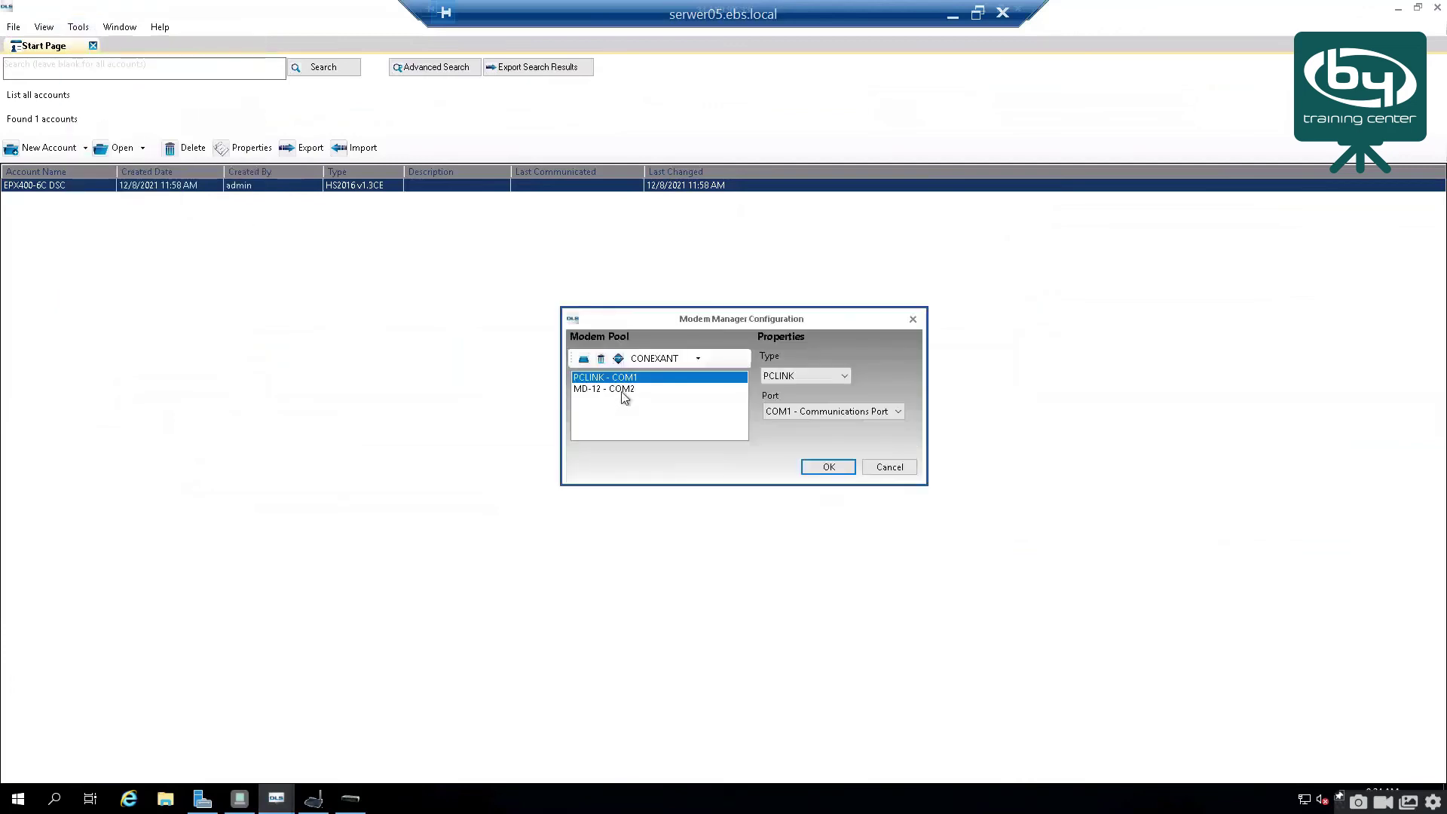
pyautogui.click(622, 390)
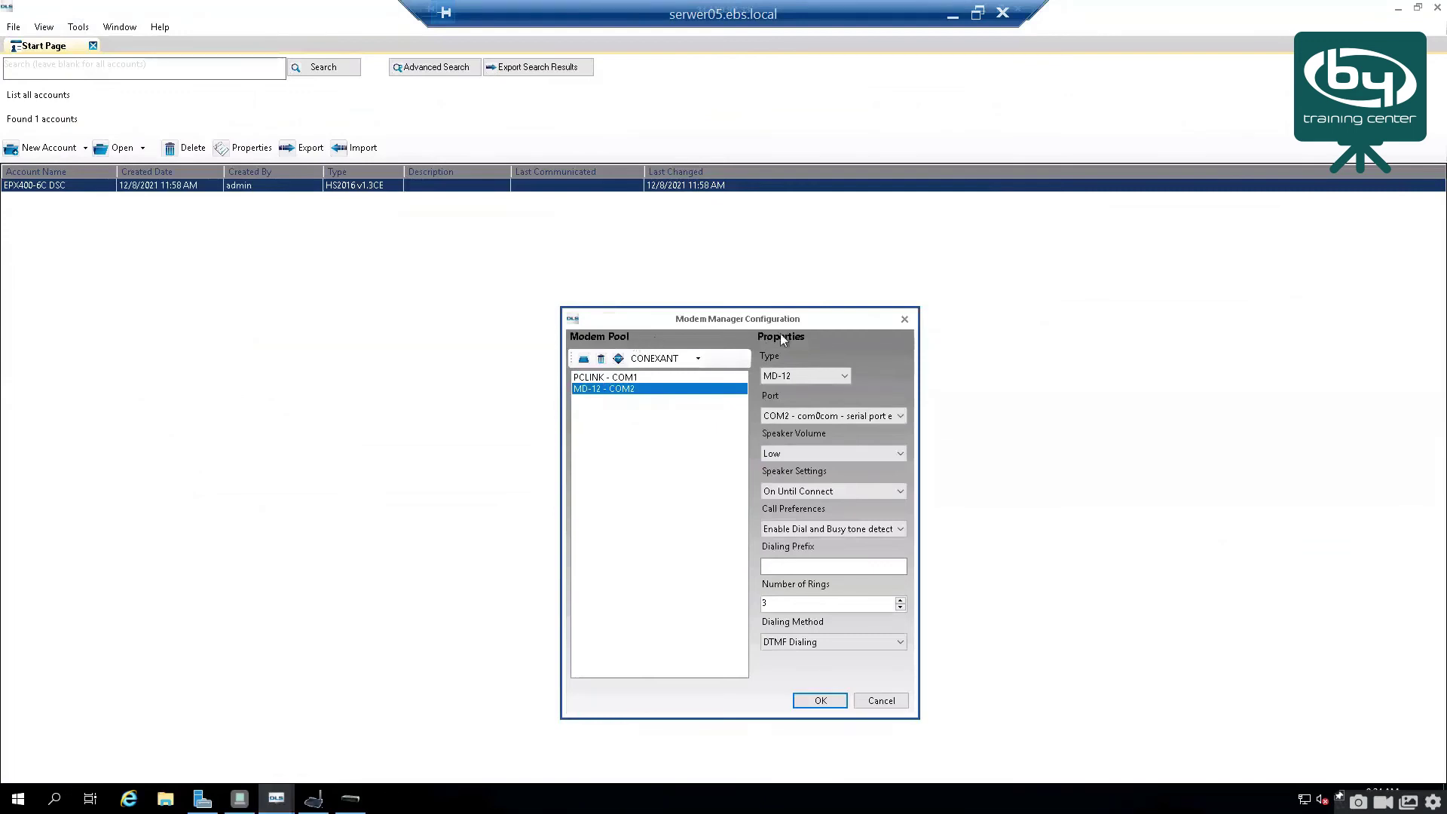
pyautogui.click(904, 320)
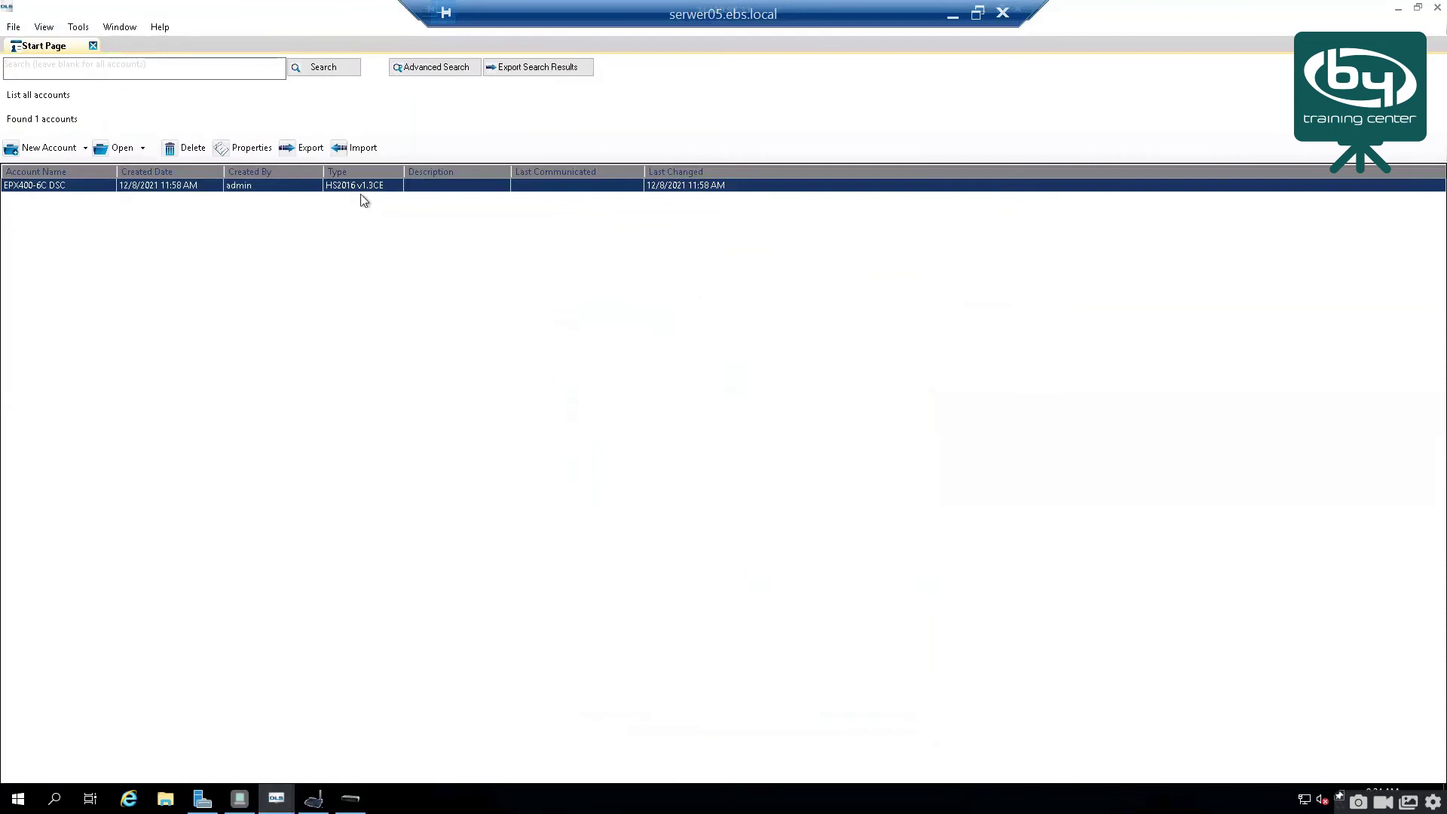
# Step: Open the Properties of the EPX400-6C DSC account from its context menu
pyautogui.rightClick(354, 188)
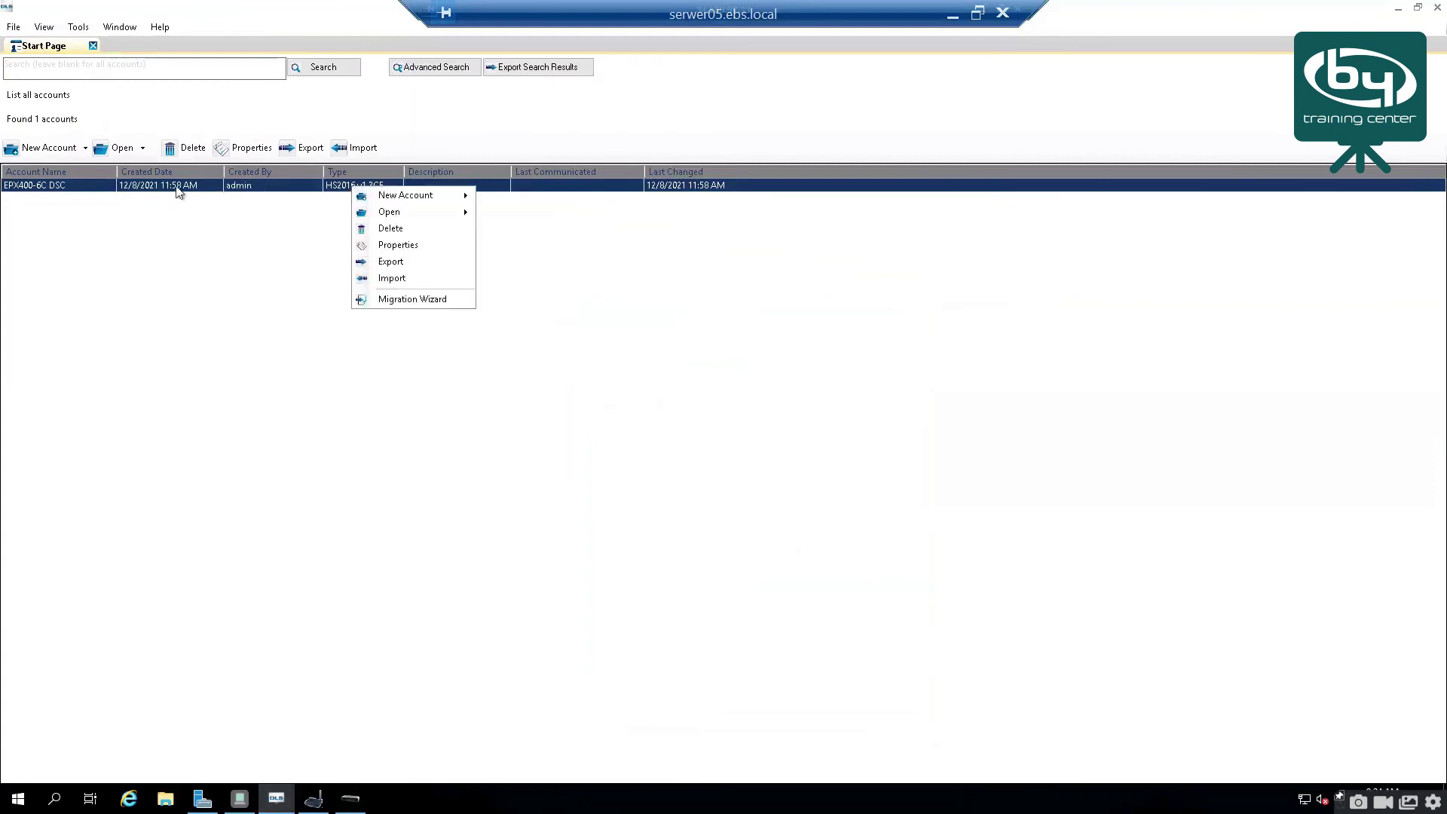
pyautogui.click(349, 202)
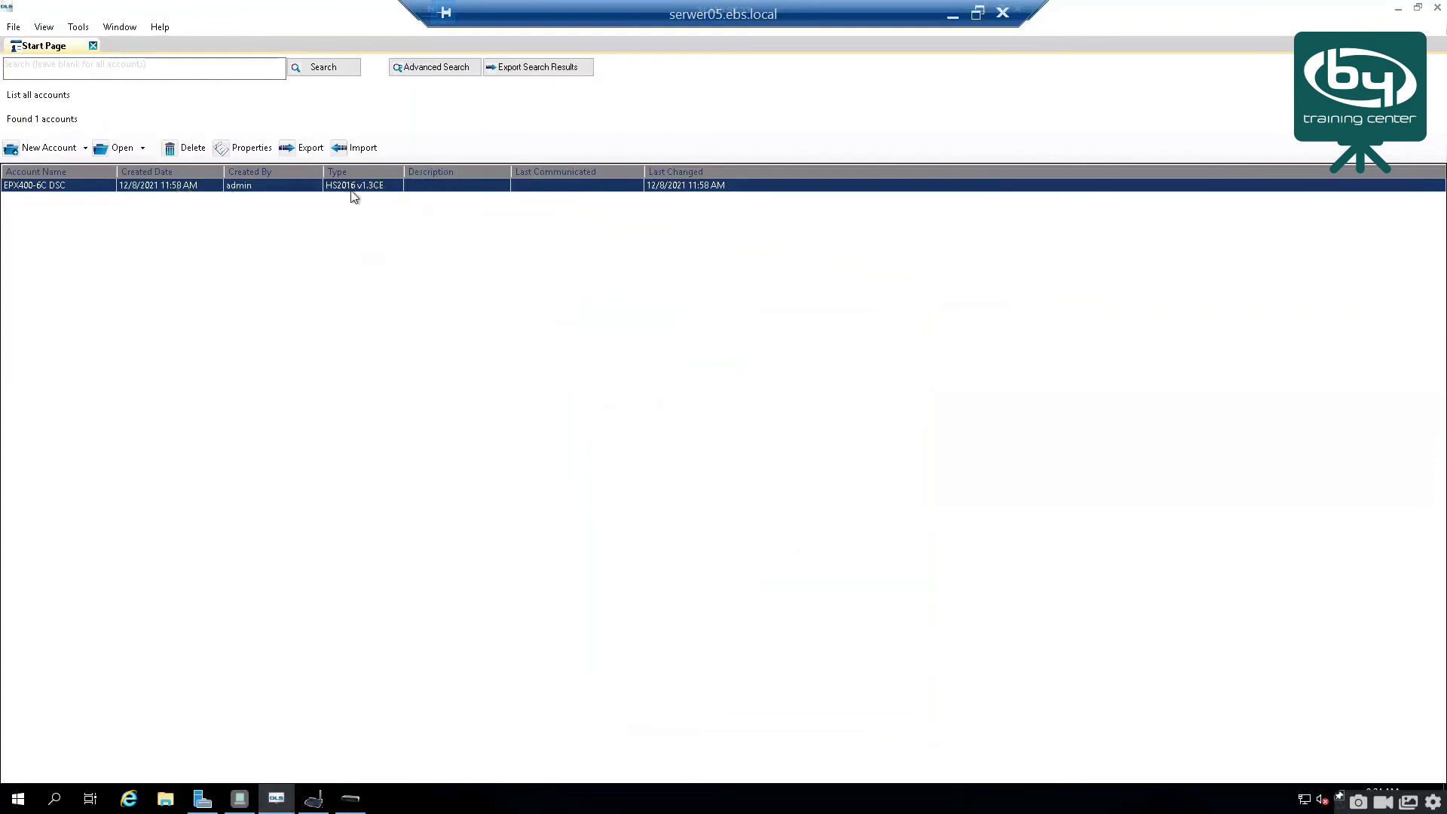
pyautogui.rightClick(369, 193)
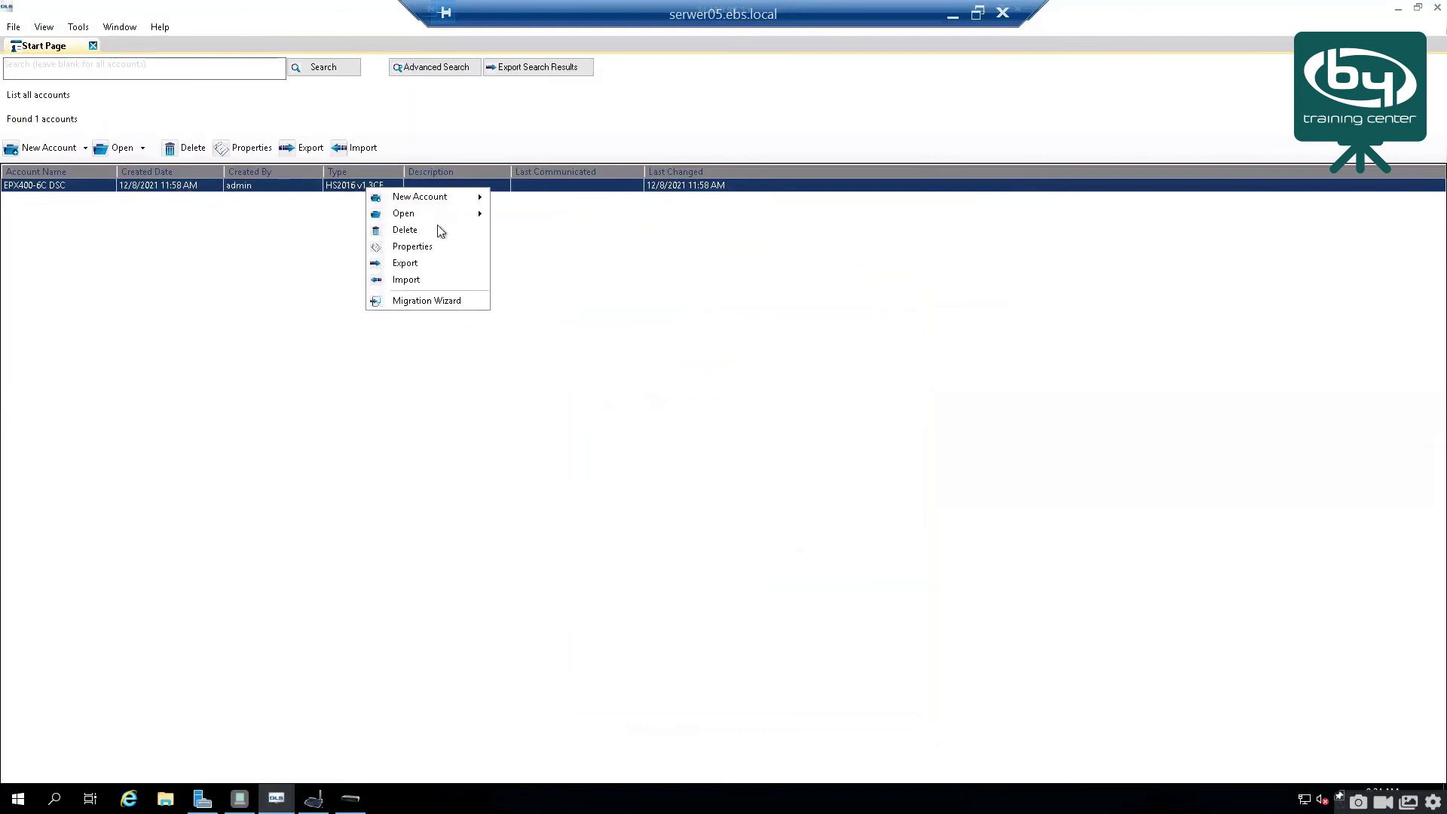
pyautogui.click(448, 246)
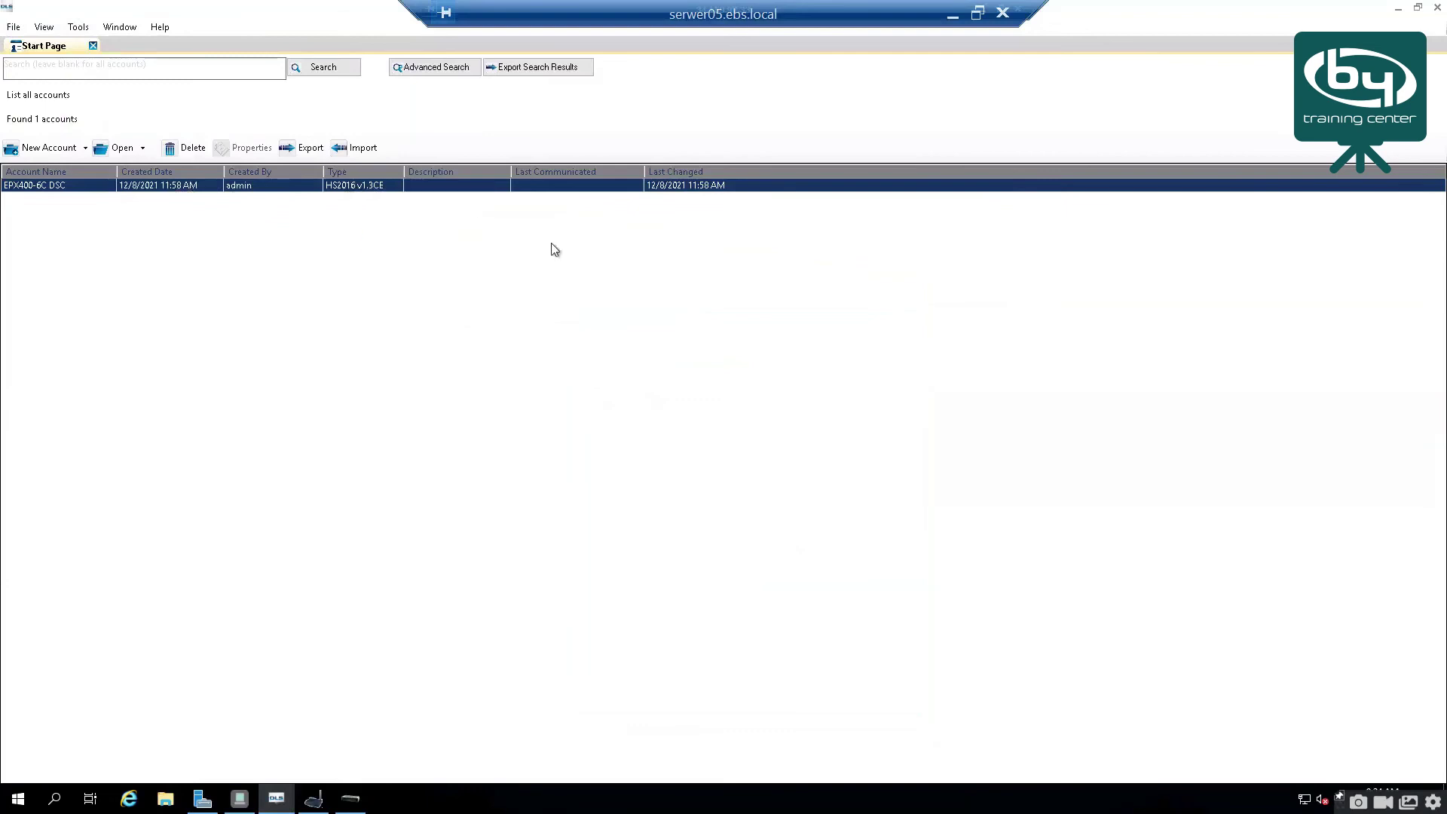
# Step: Check the 1053648 PSTN connection entry and phone number, then close the Edit window
pyautogui.click(534, 324)
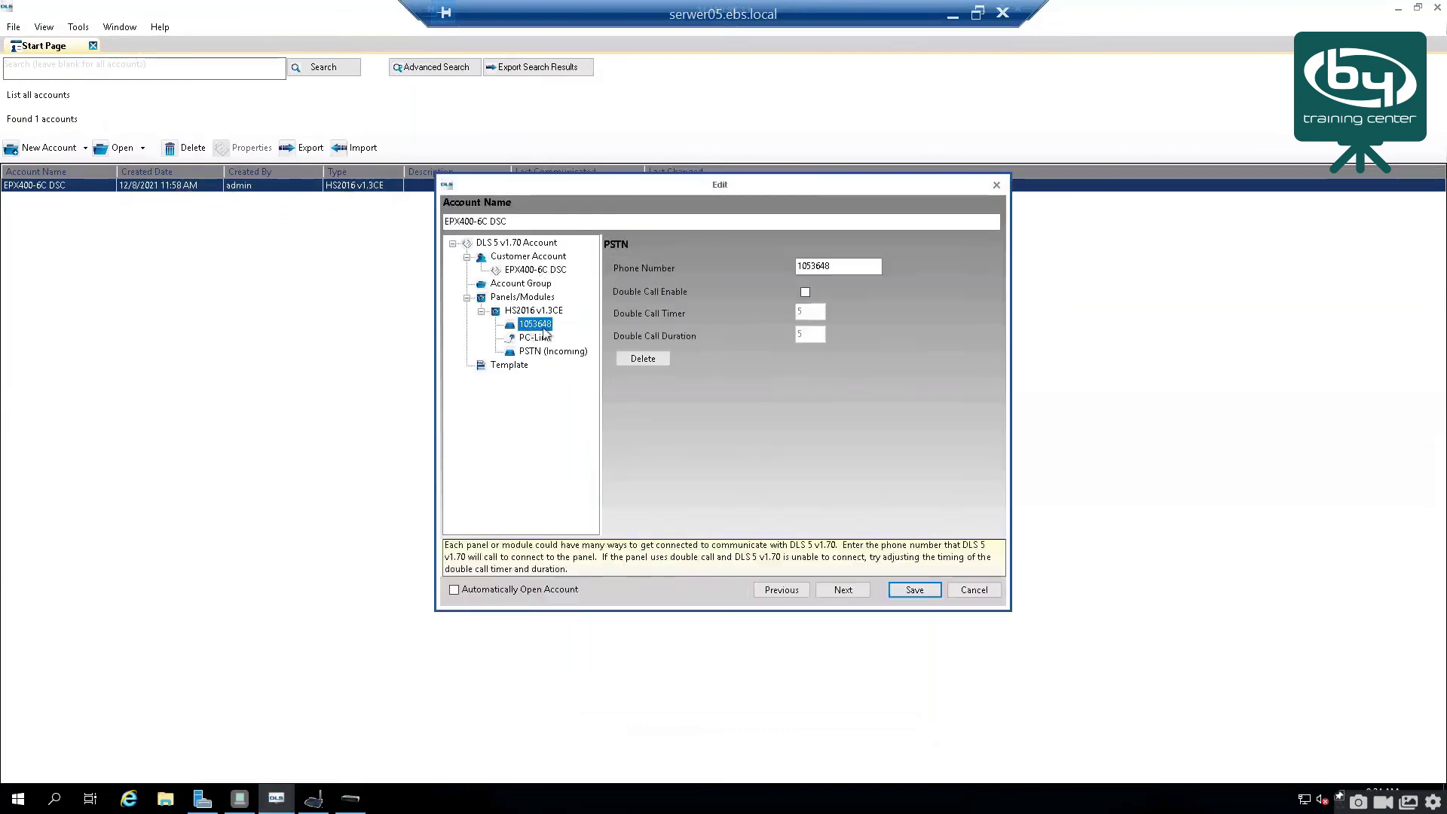
pyautogui.click(801, 268)
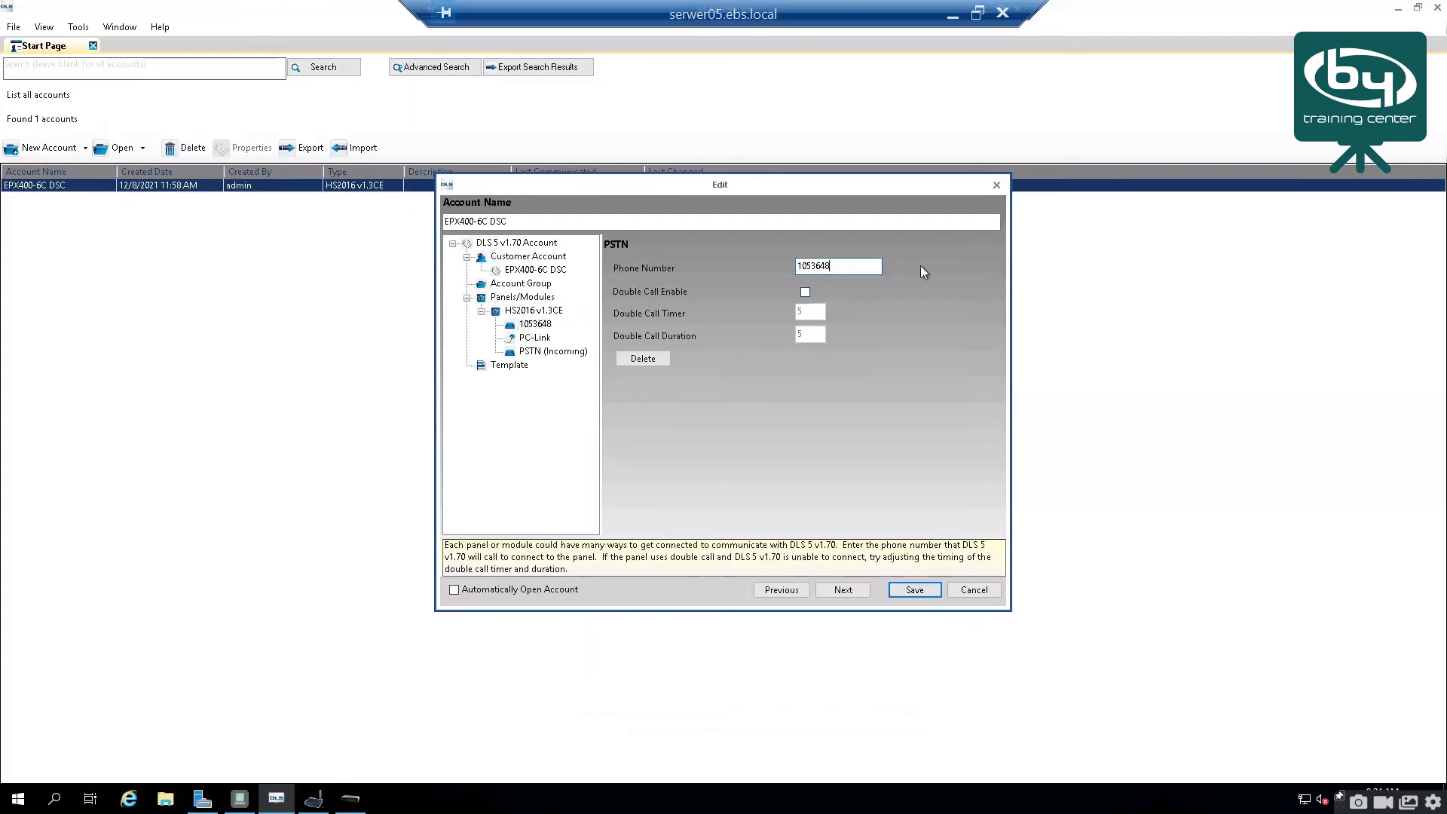
pyautogui.click(996, 186)
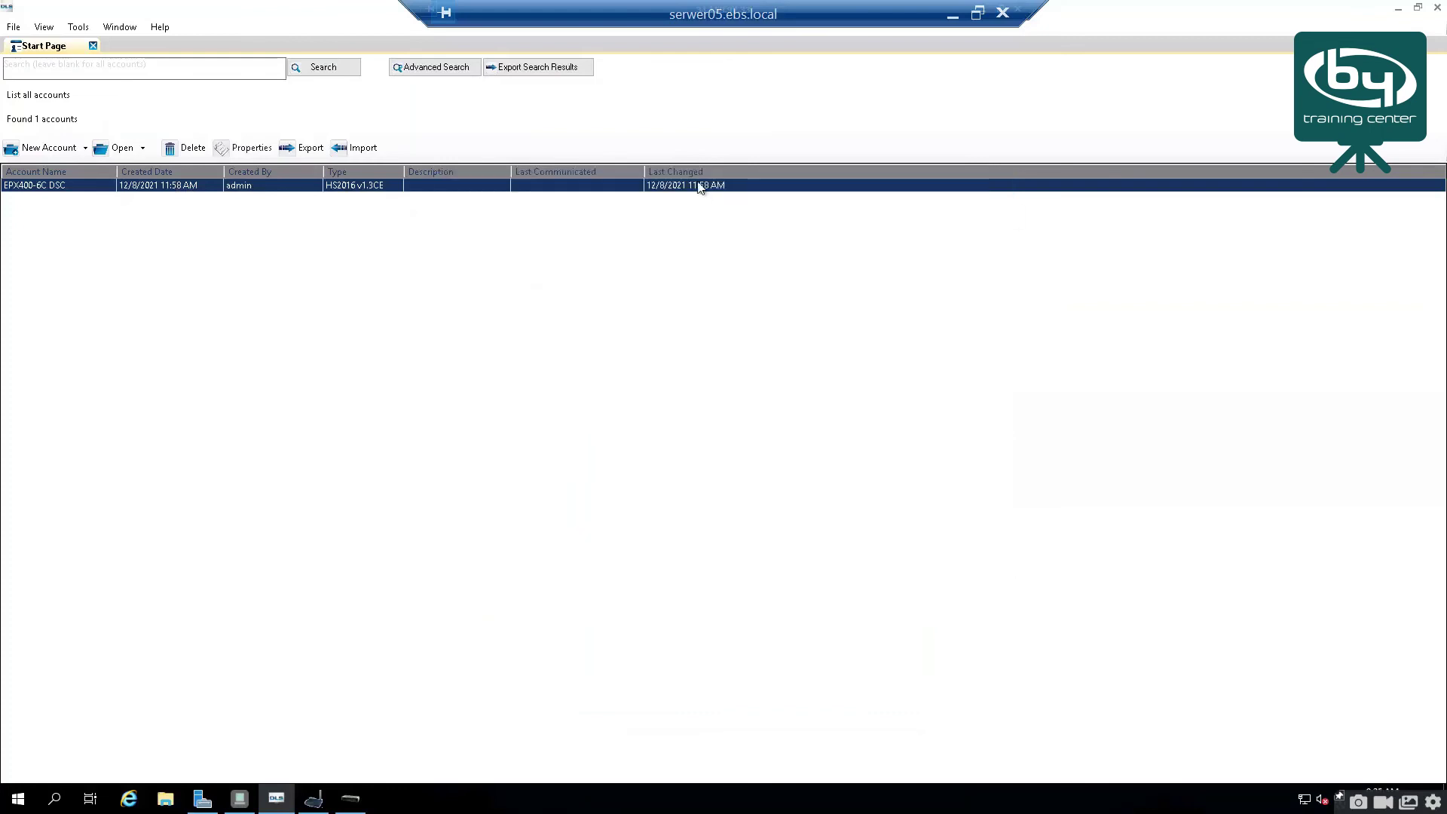
# Step: Open the EPX400-6C DSC account in its own tab and submit a Connect Only request
pyautogui.doubleClick(698, 186)
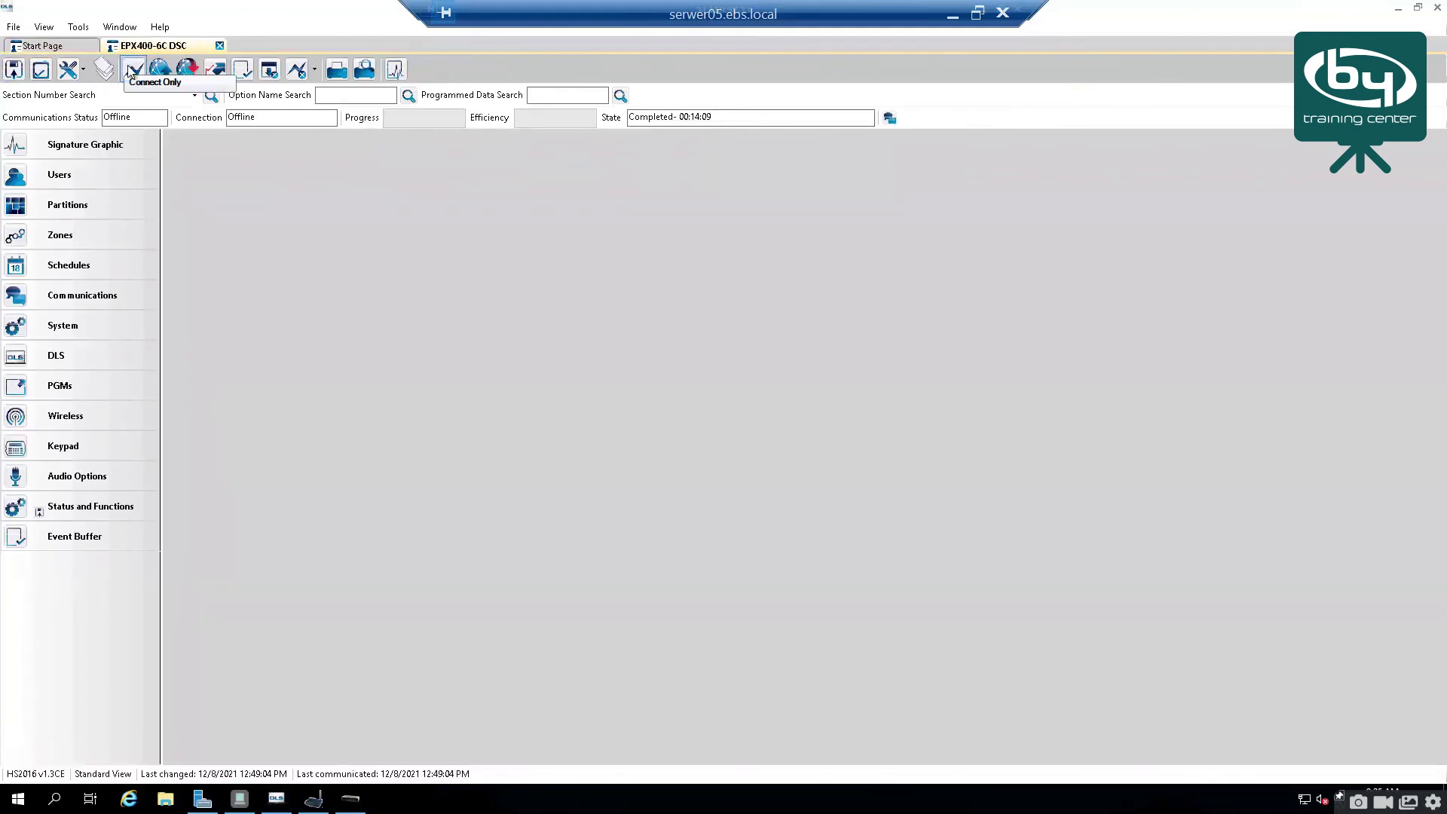
pyautogui.click(132, 70)
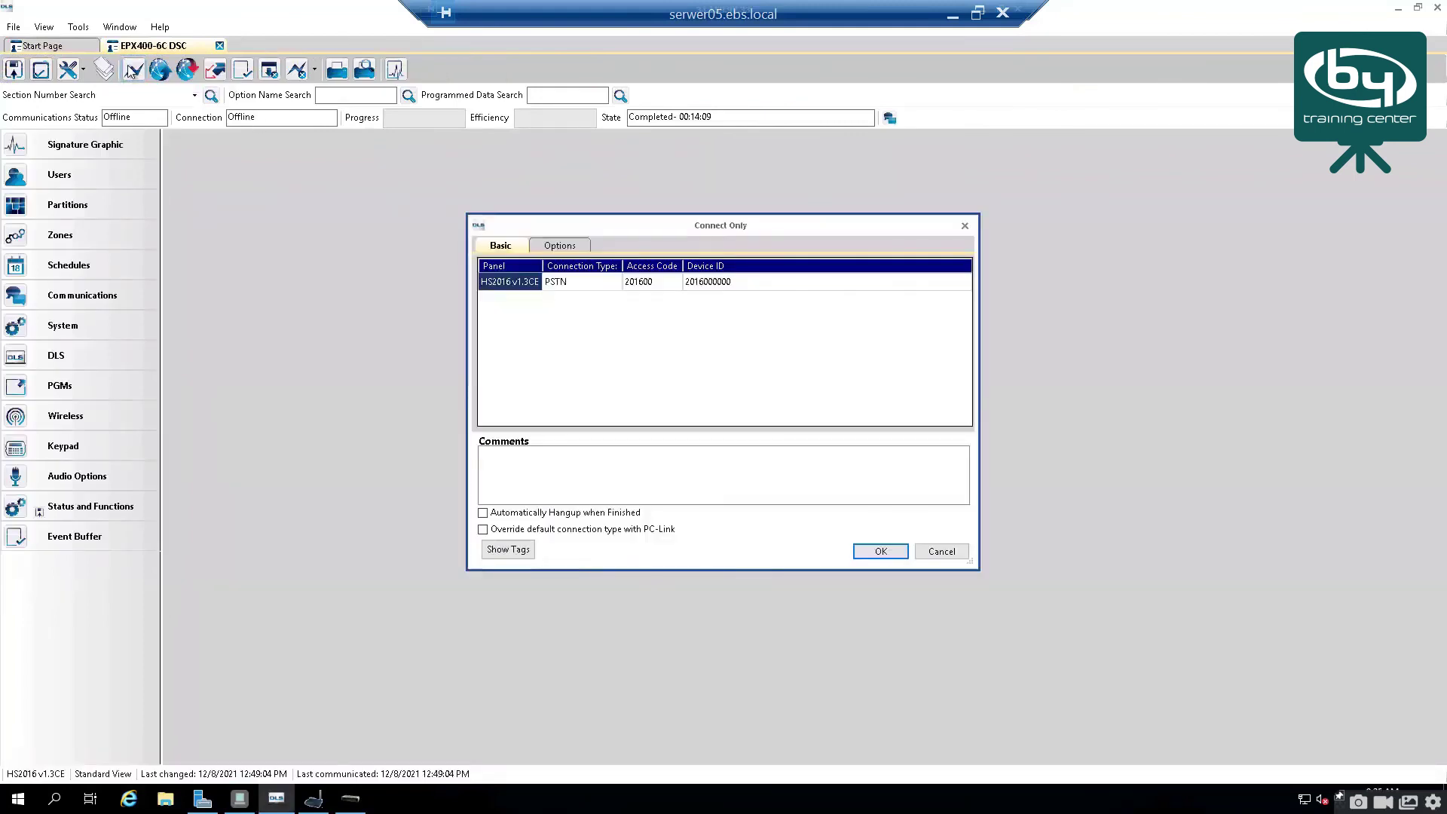
pyautogui.click(559, 246)
pyautogui.click(501, 245)
pyautogui.click(879, 552)
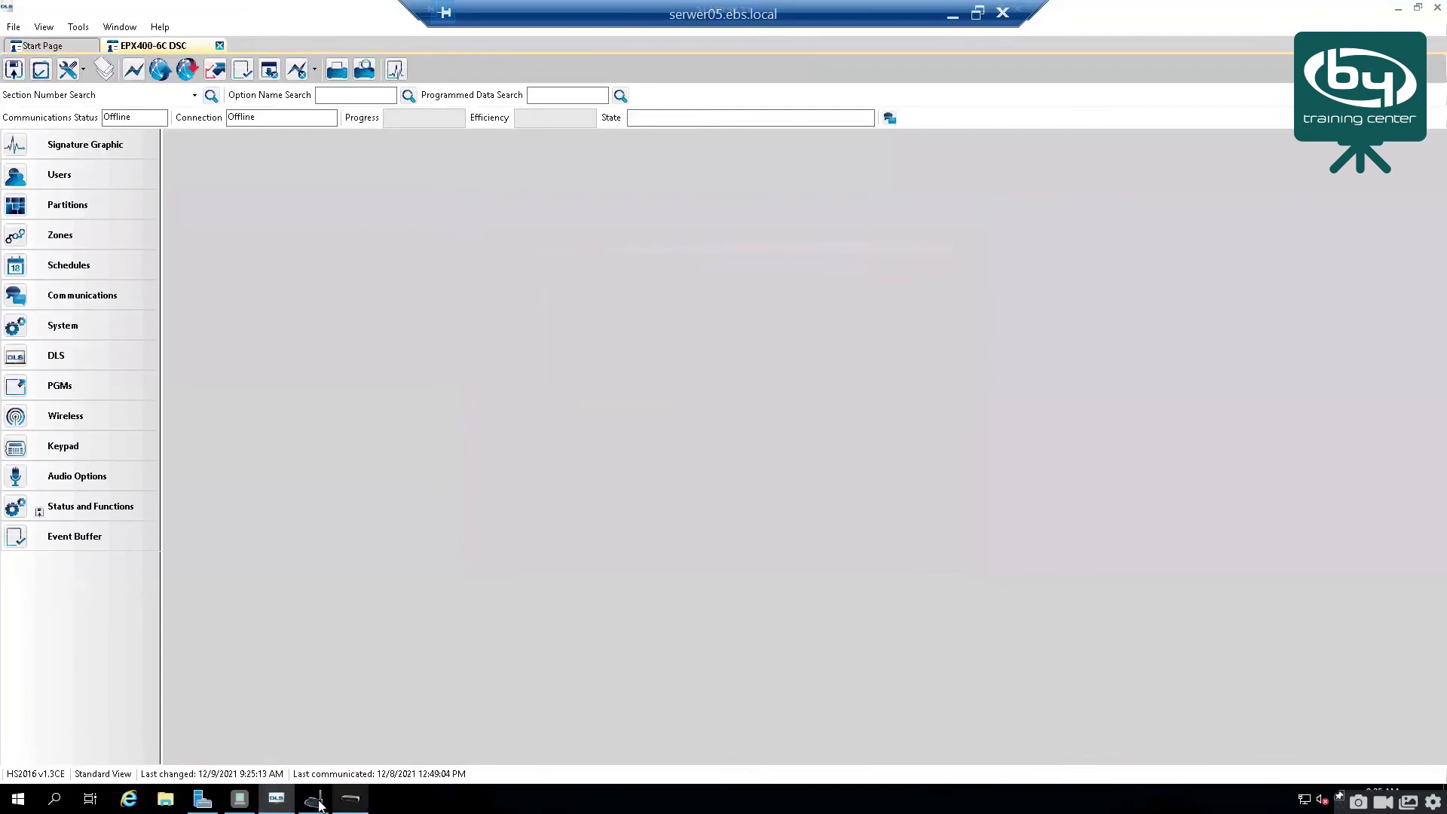
# Step: Check the EBS Modem Emulator, then return to the DLS window showing the account Online Idle
pyautogui.click(315, 801)
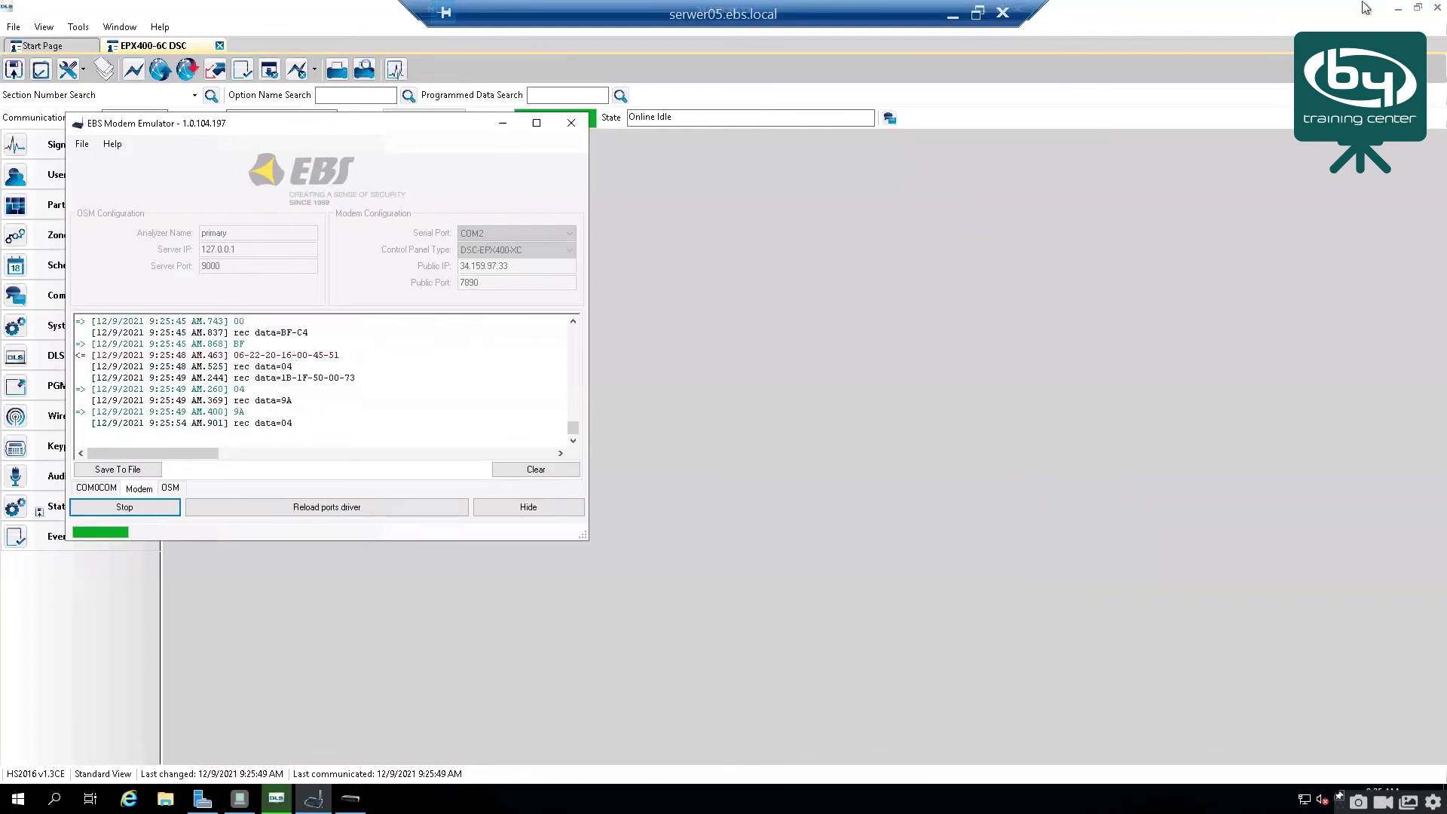
pyautogui.click(606, 166)
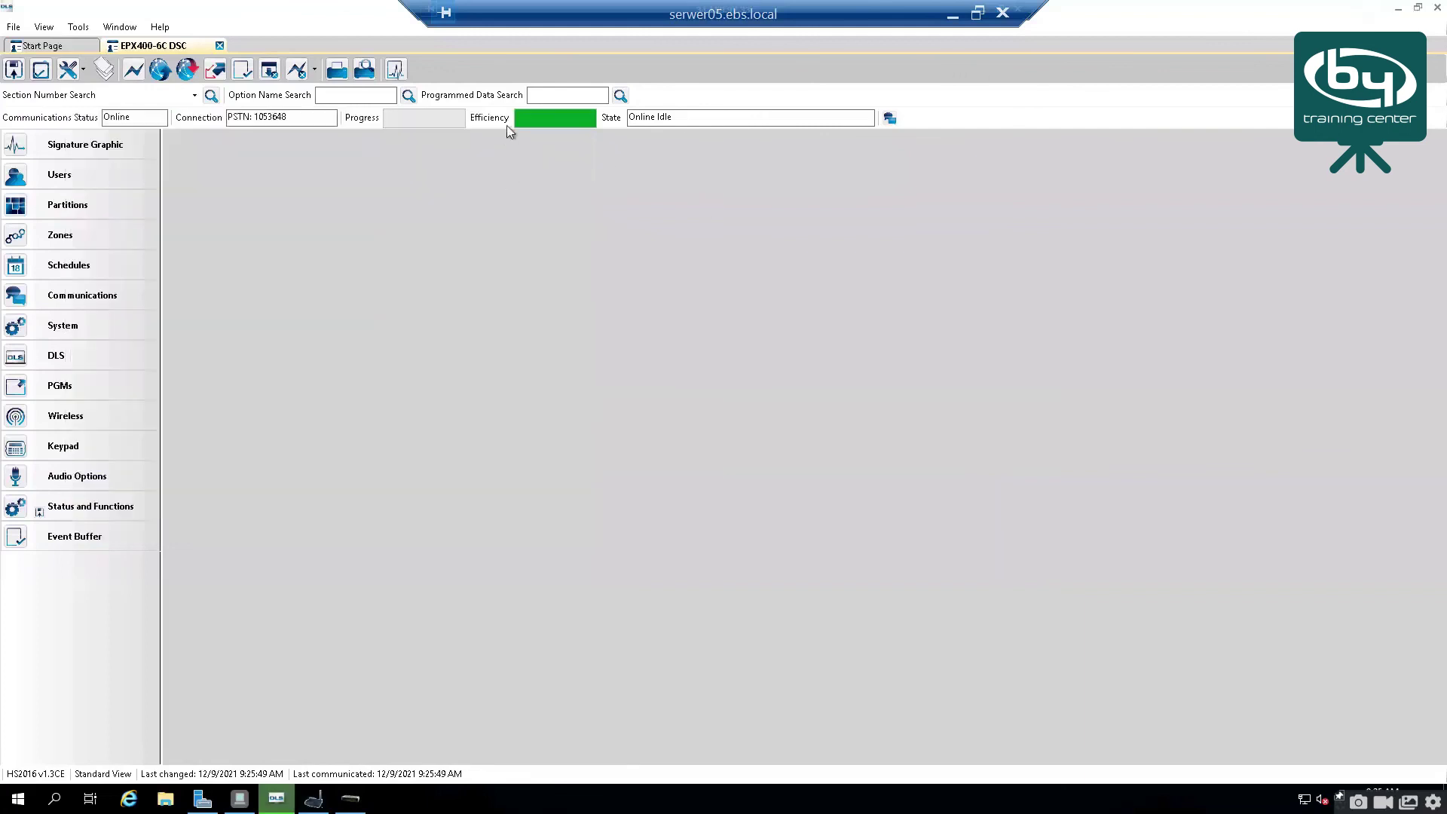
# Step: Open Partitions, expand the Options table, and select Partition 1's label
pyautogui.click(100, 180)
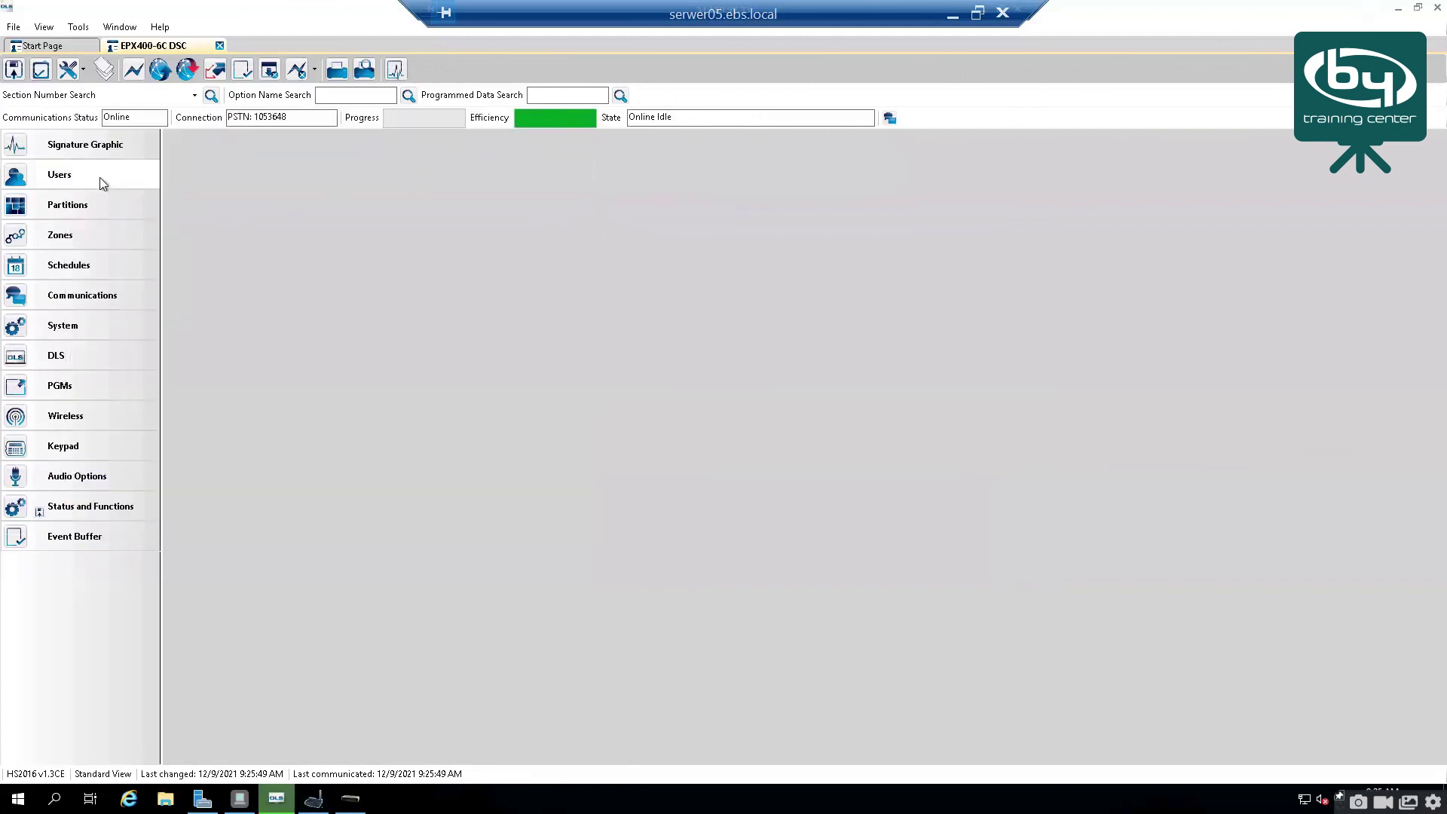
pyautogui.click(72, 213)
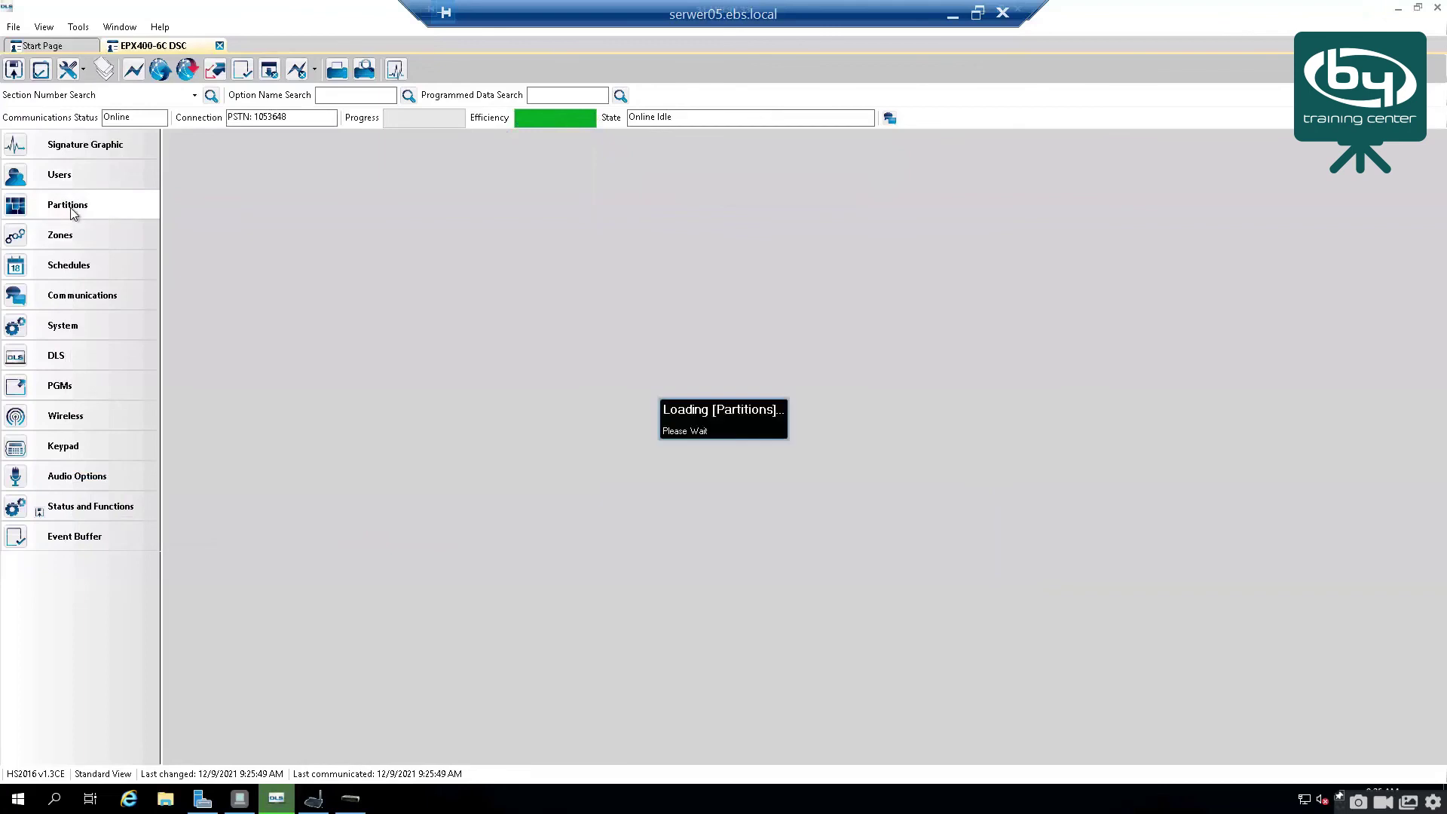
pyautogui.click(170, 160)
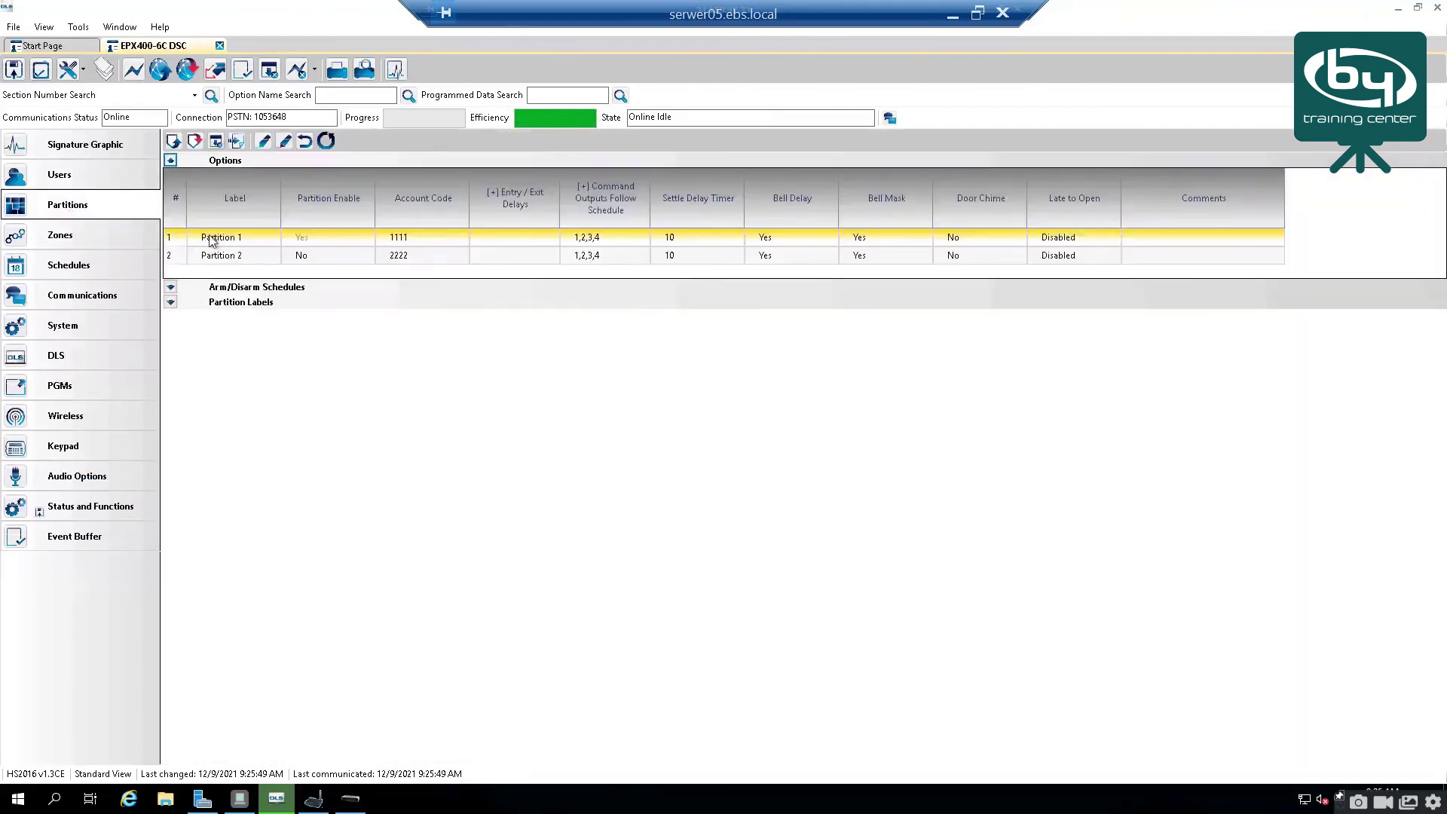
pyautogui.click(197, 239)
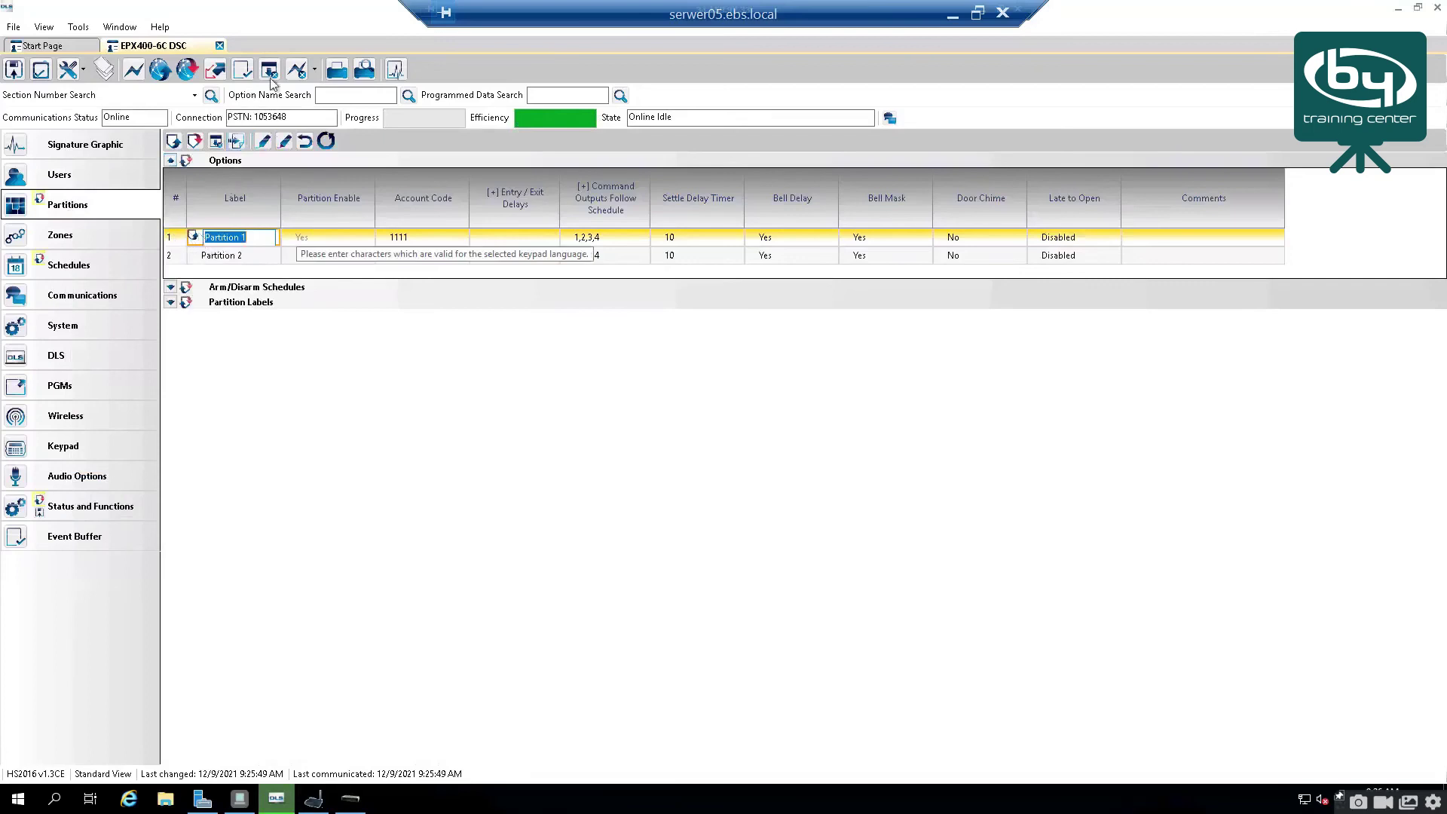
# Step: Send the partition settings to the panel, watch the emulator, and return to the completed job
pyautogui.click(214, 72)
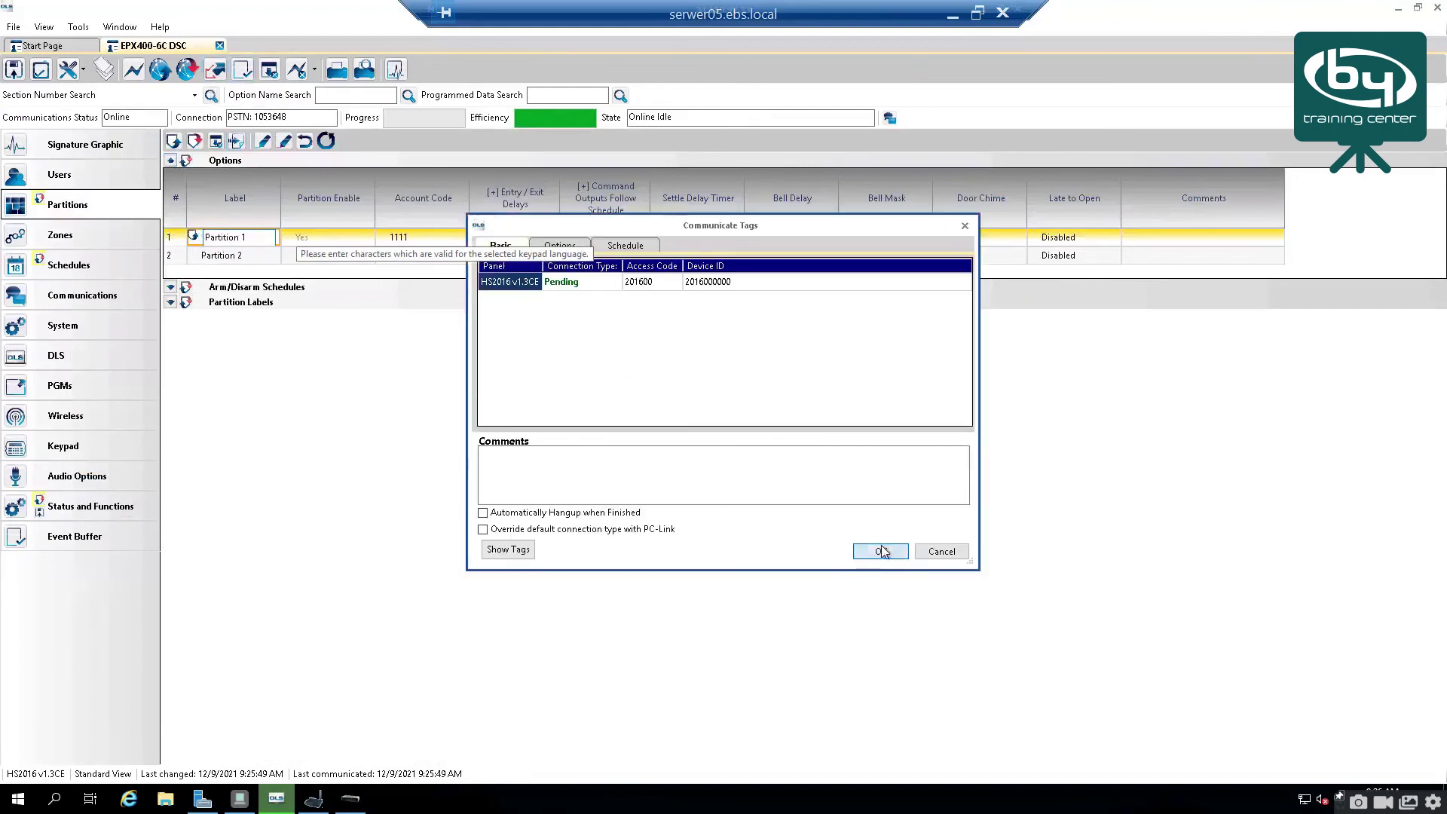
pyautogui.click(880, 551)
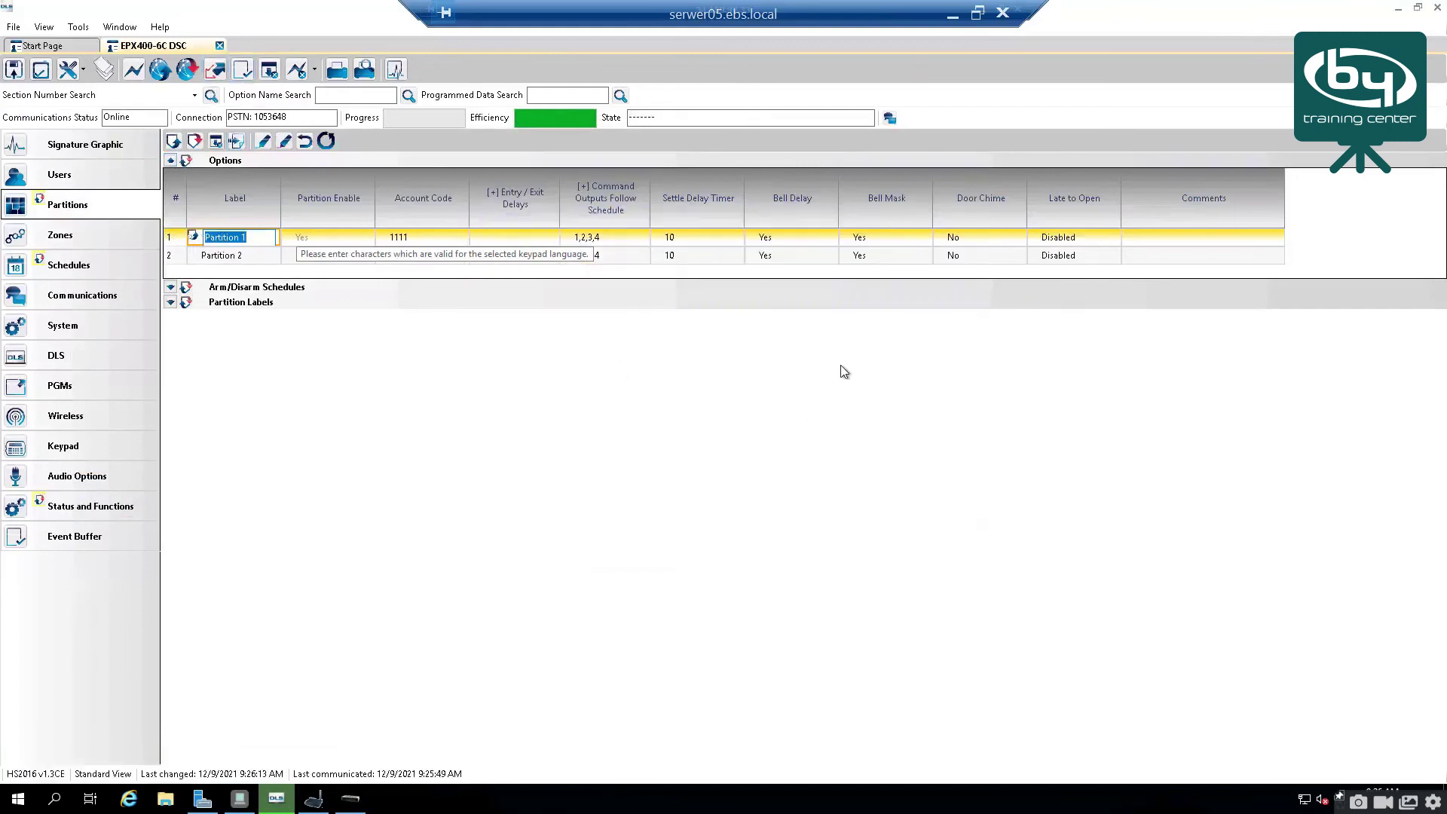
pyautogui.click(315, 802)
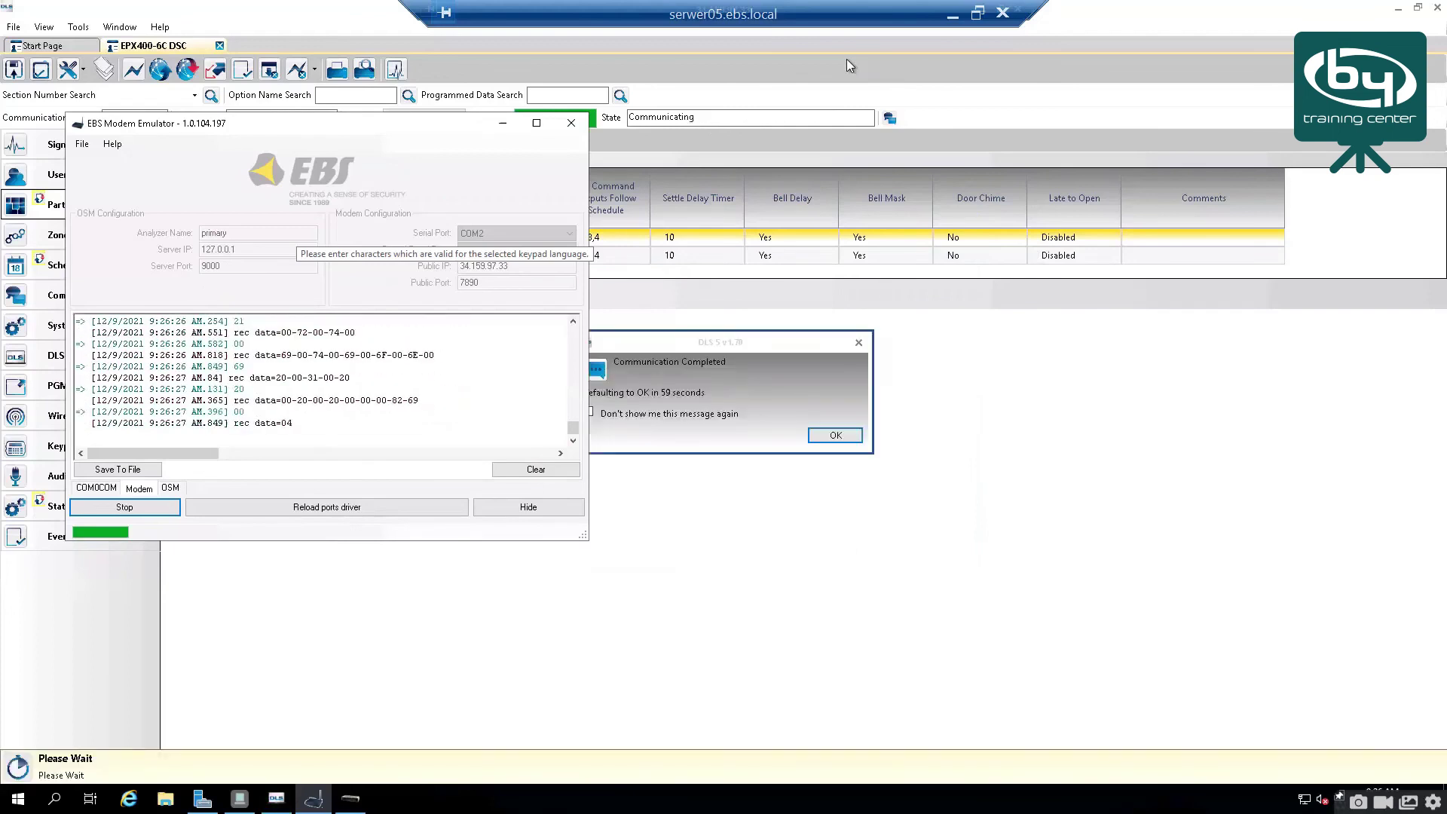
pyautogui.click(680, 382)
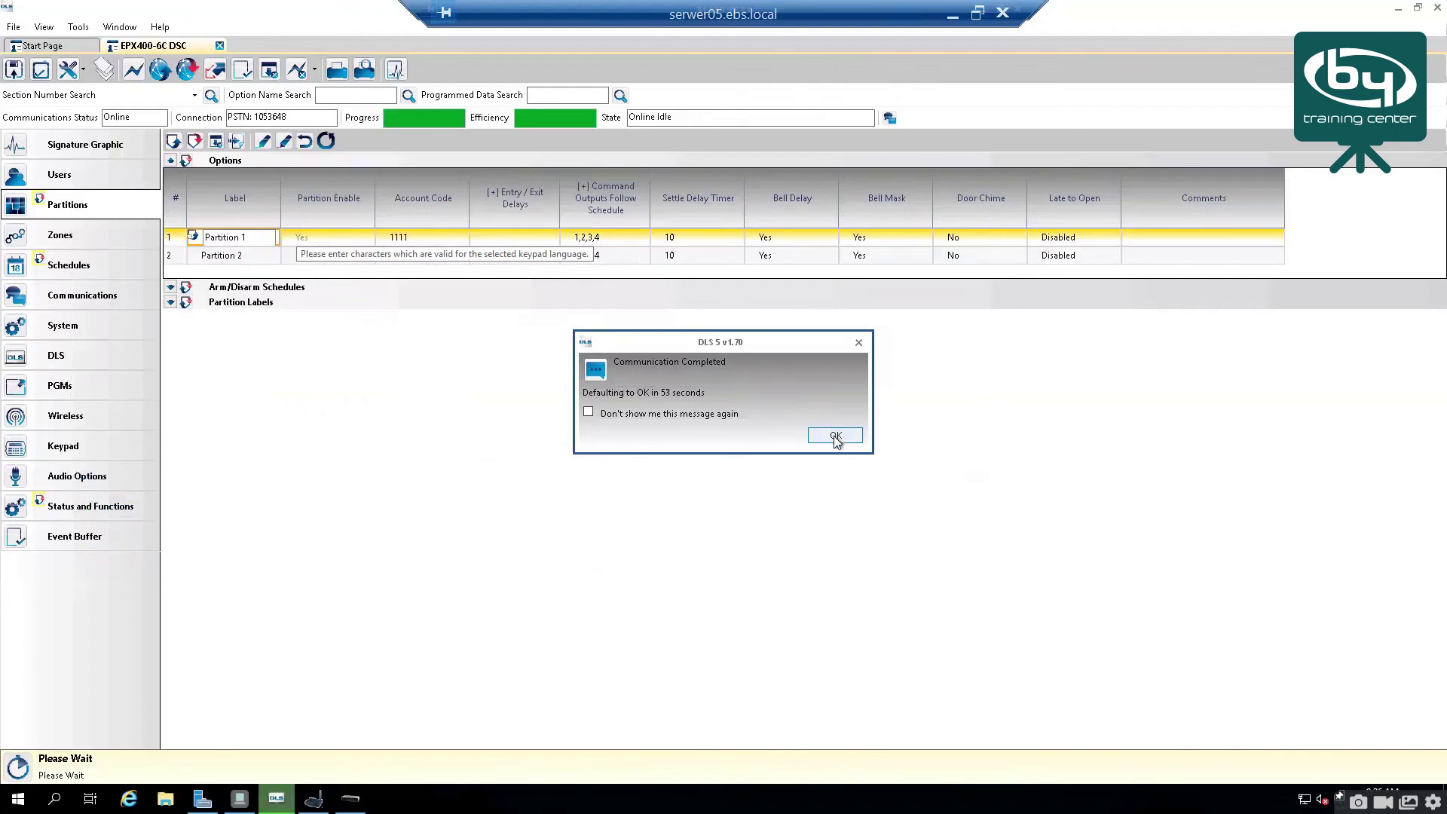
# Step: In Users, enter a new user code for User 2
pyautogui.click(92, 173)
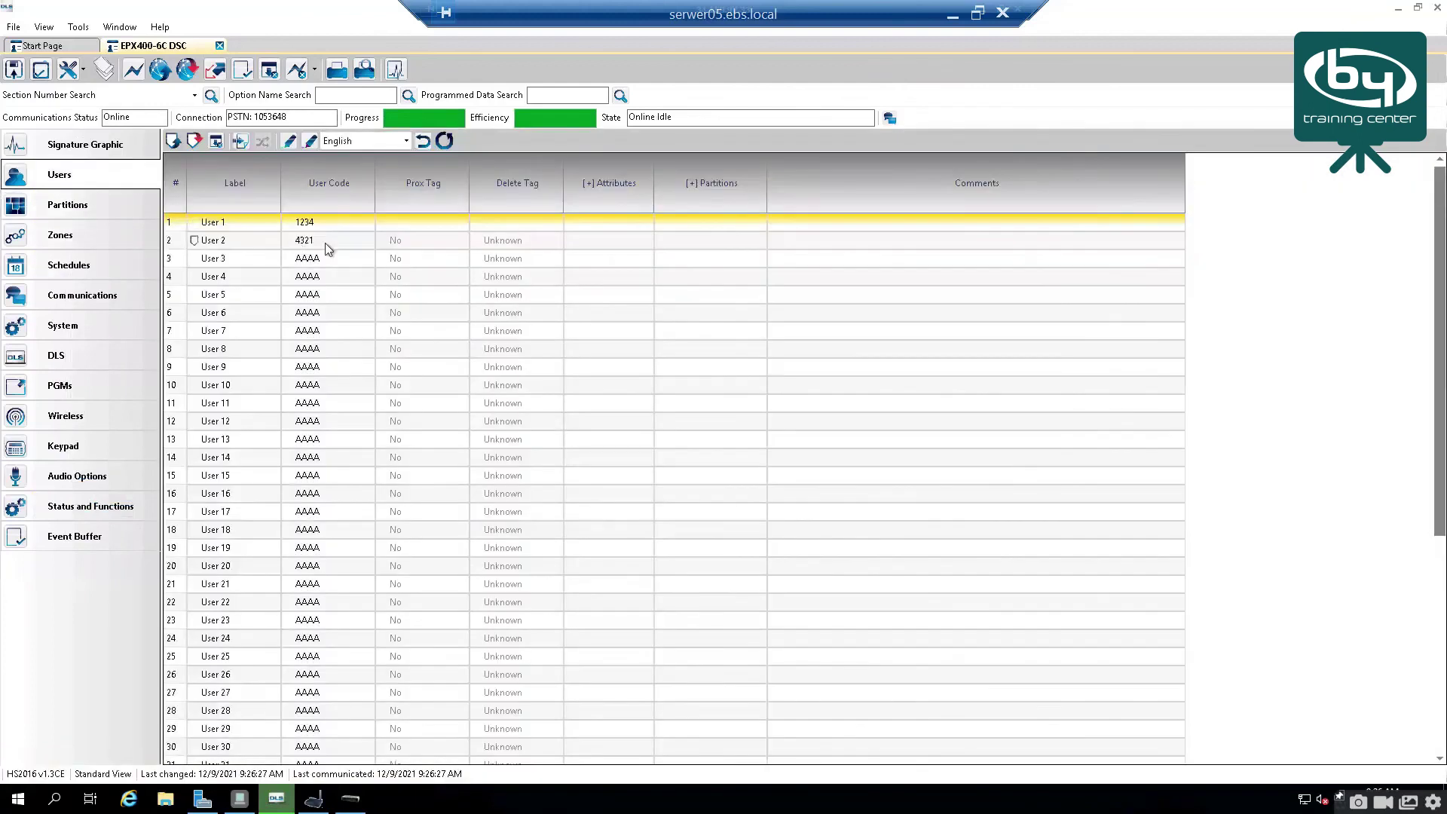
pyautogui.click(327, 241)
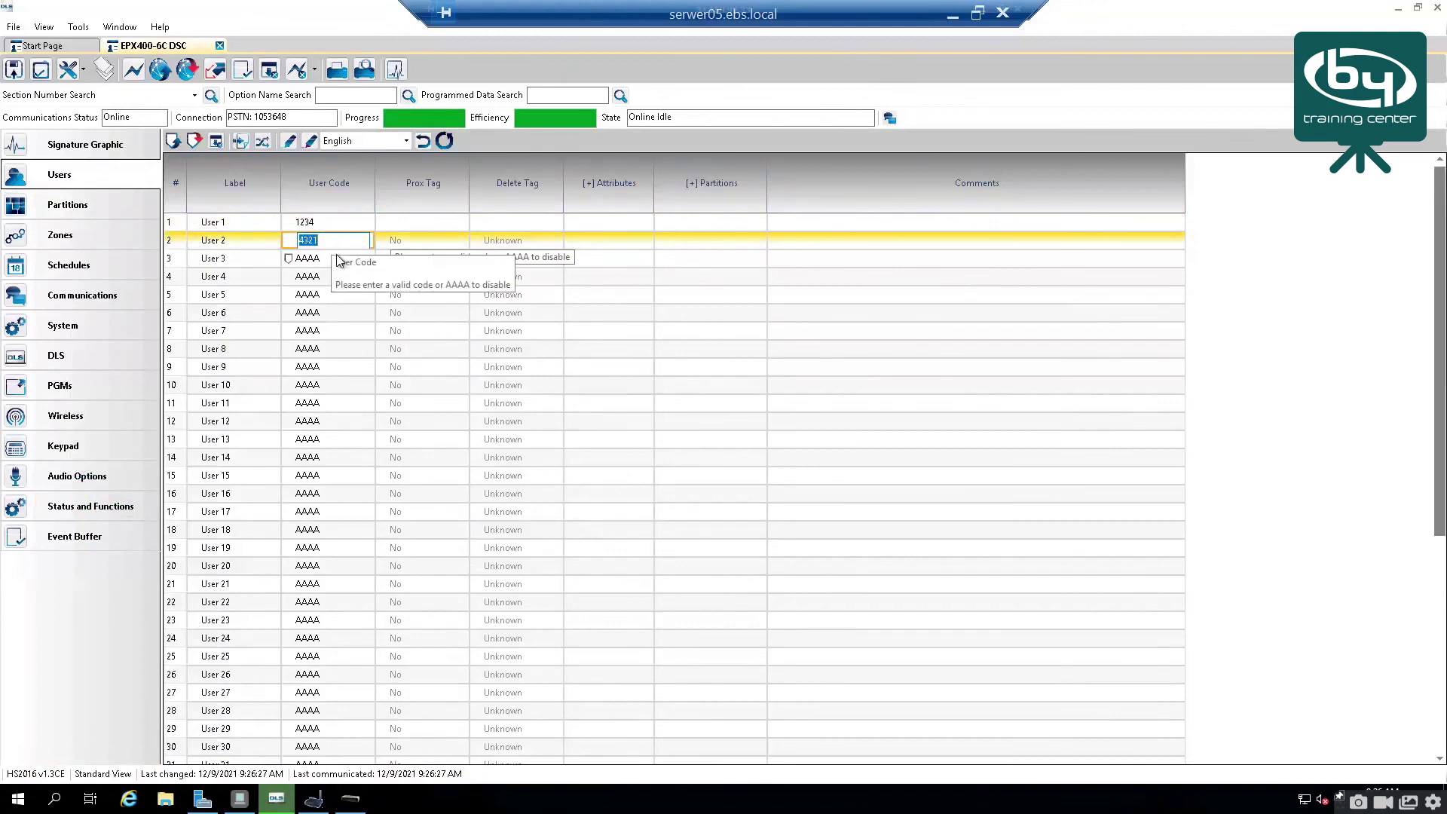
pyautogui.write('4')
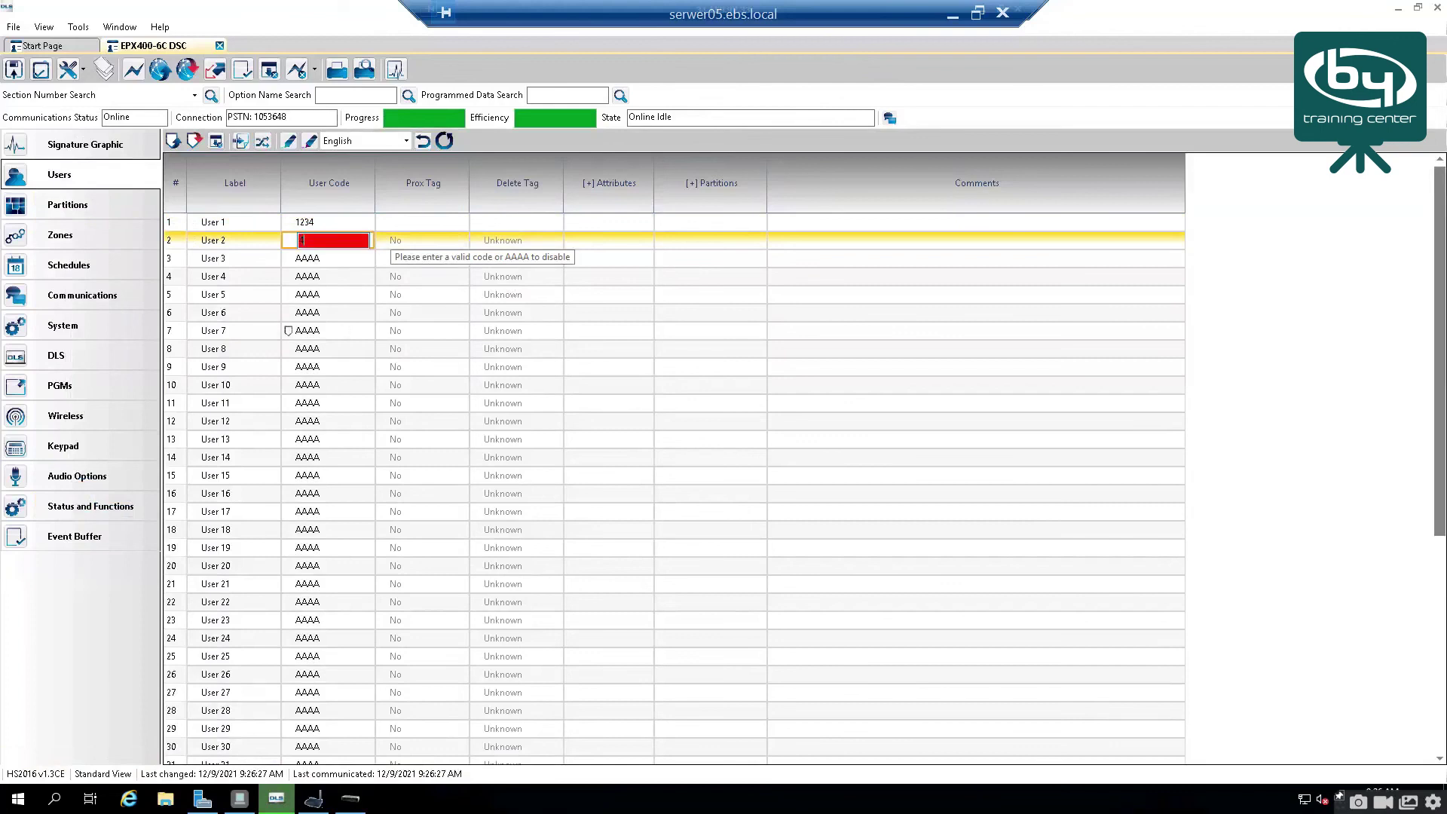
pyautogui.write('444')
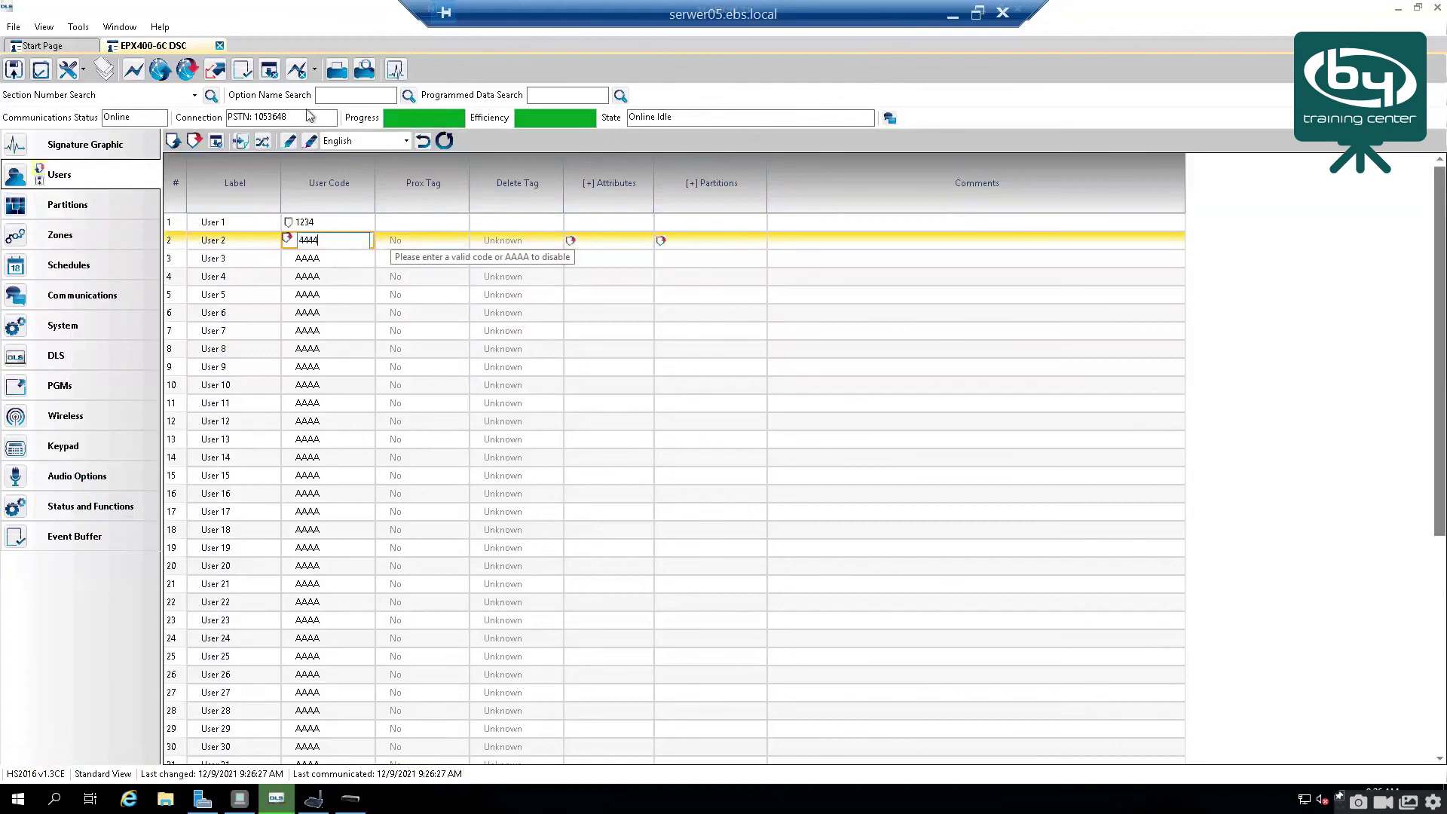
# Step: Write User 2's code to the panel past the warning, then dismiss Communication Completed
pyautogui.click(216, 70)
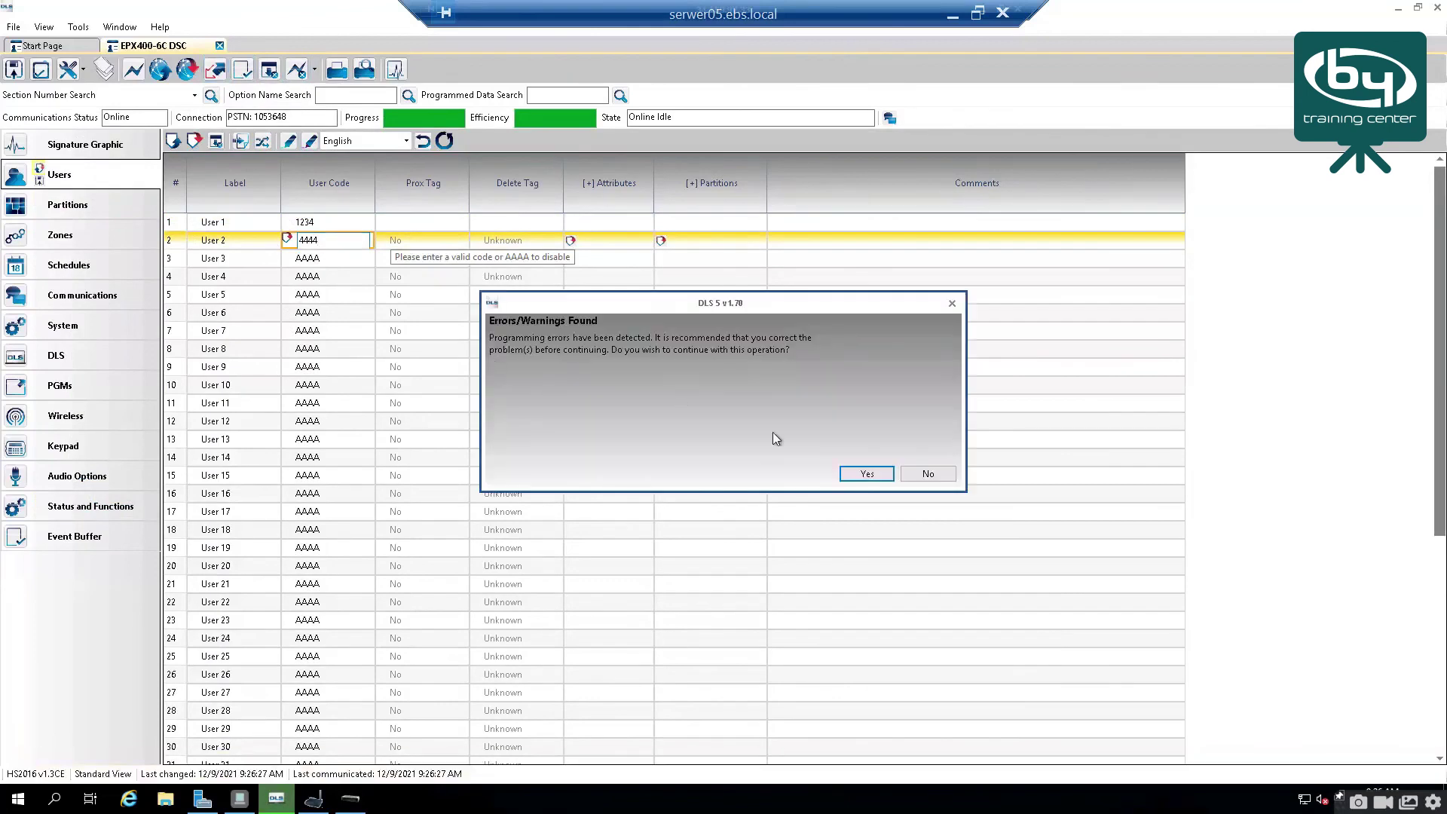
pyautogui.click(871, 481)
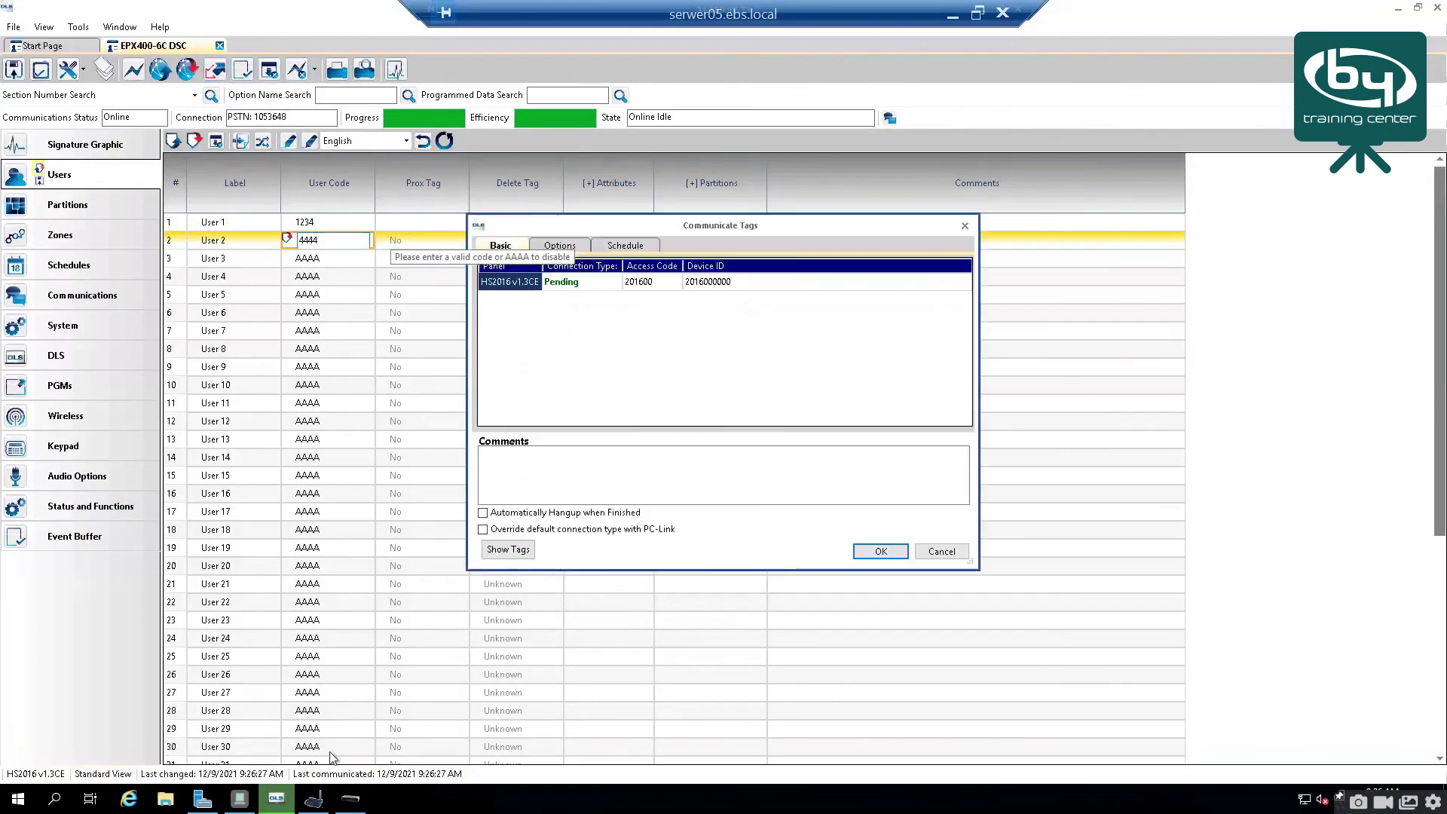
pyautogui.click(880, 550)
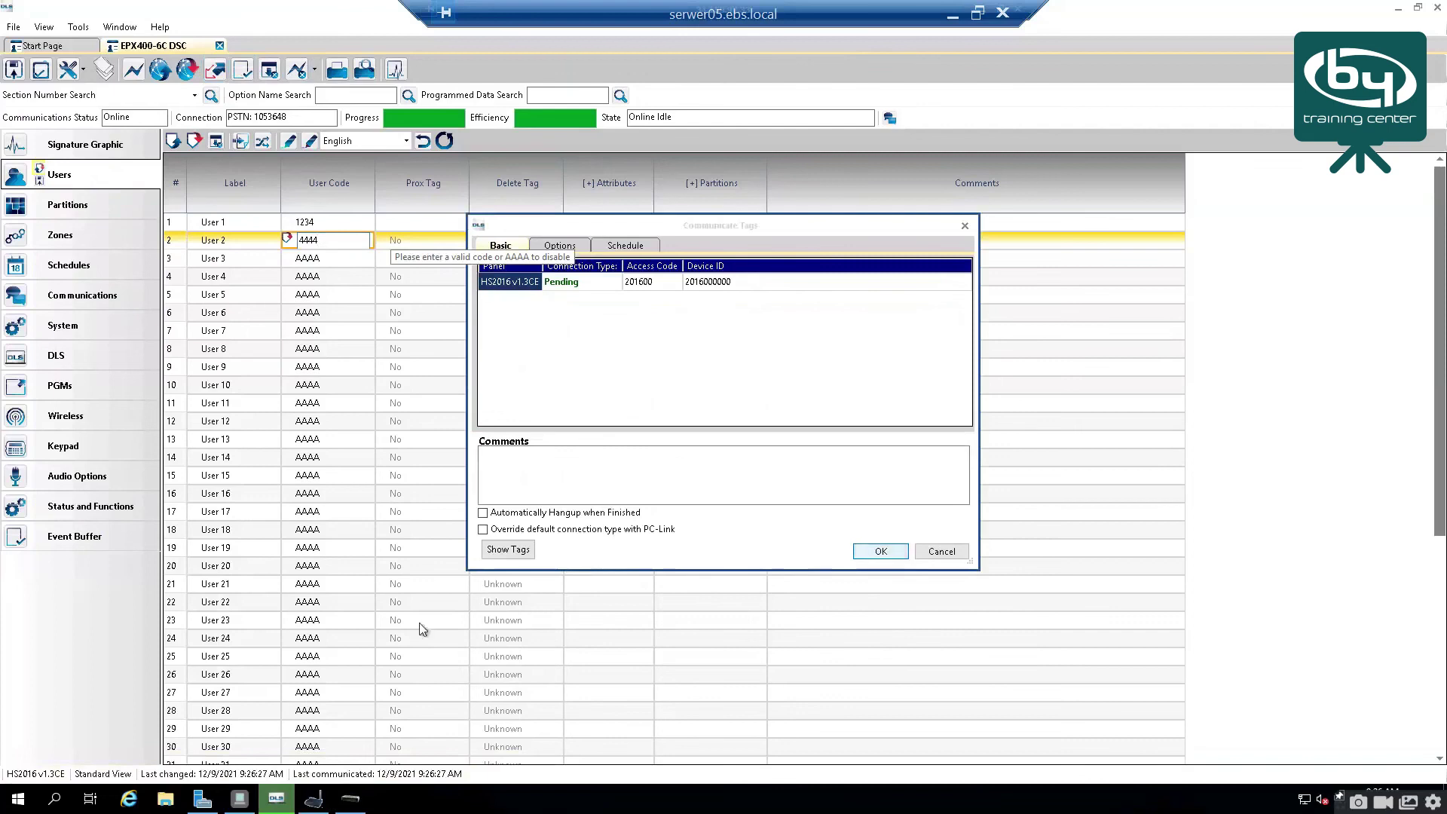
pyautogui.click(313, 799)
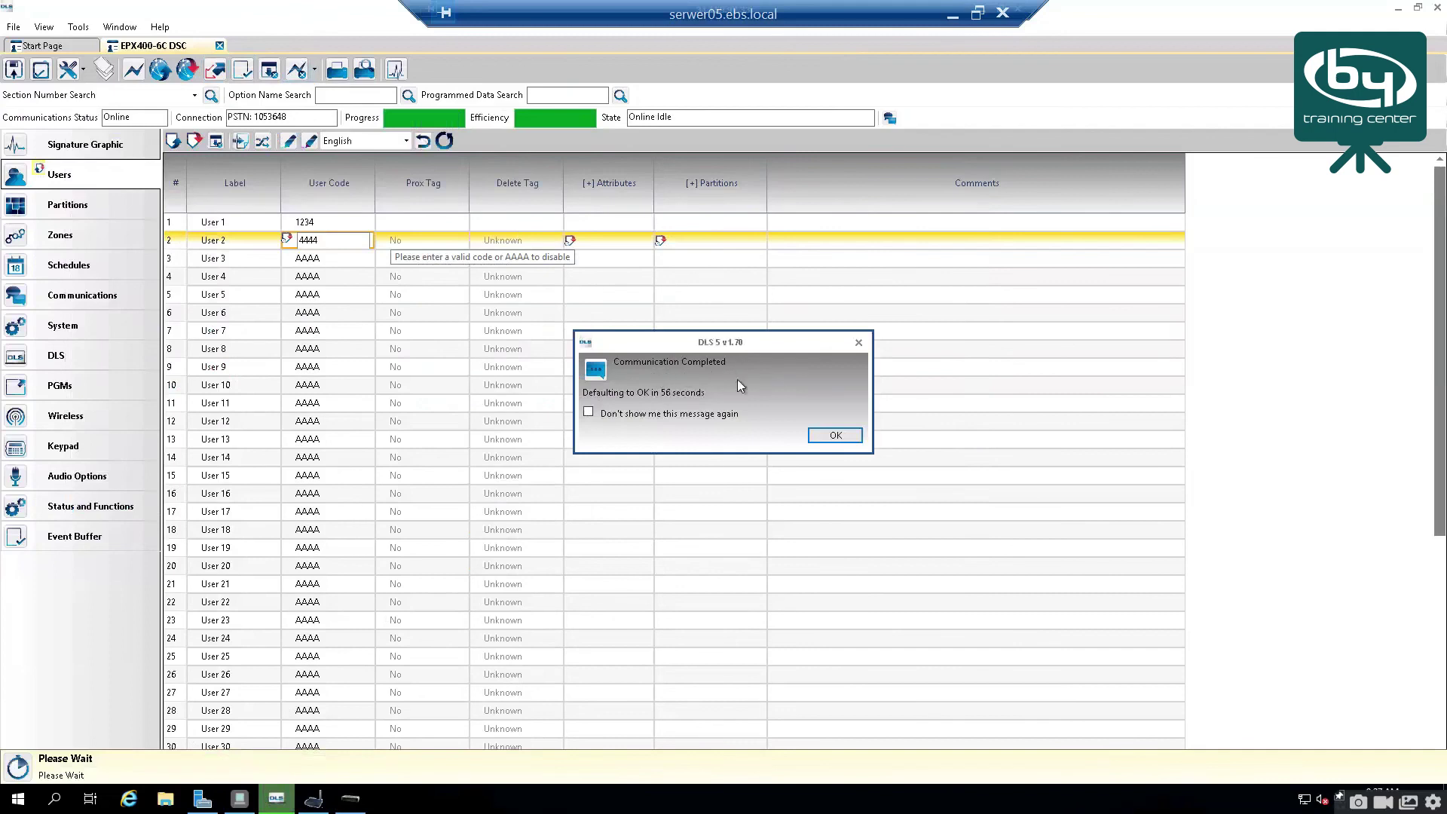
pyautogui.click(833, 434)
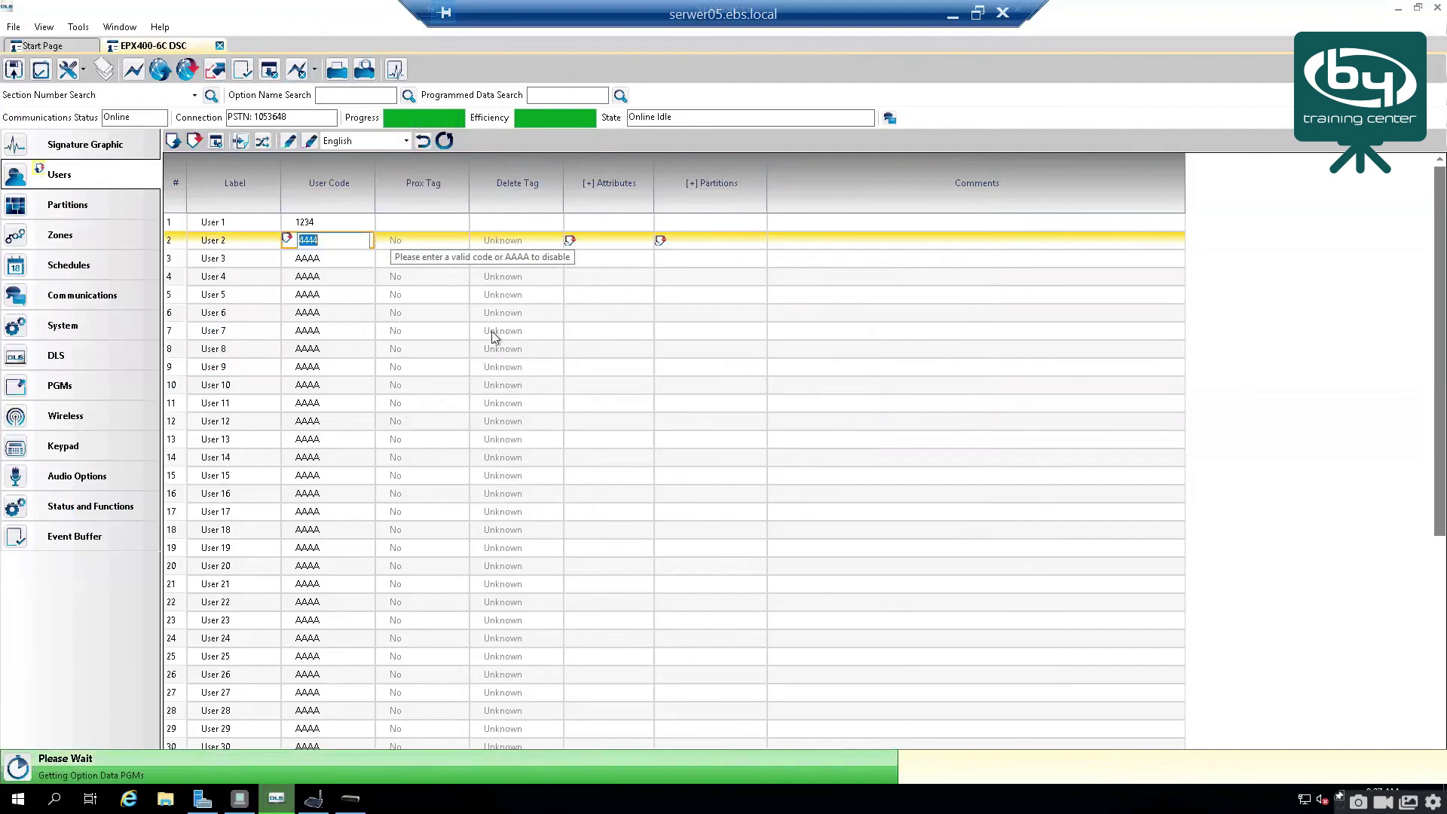
pyautogui.click(338, 225)
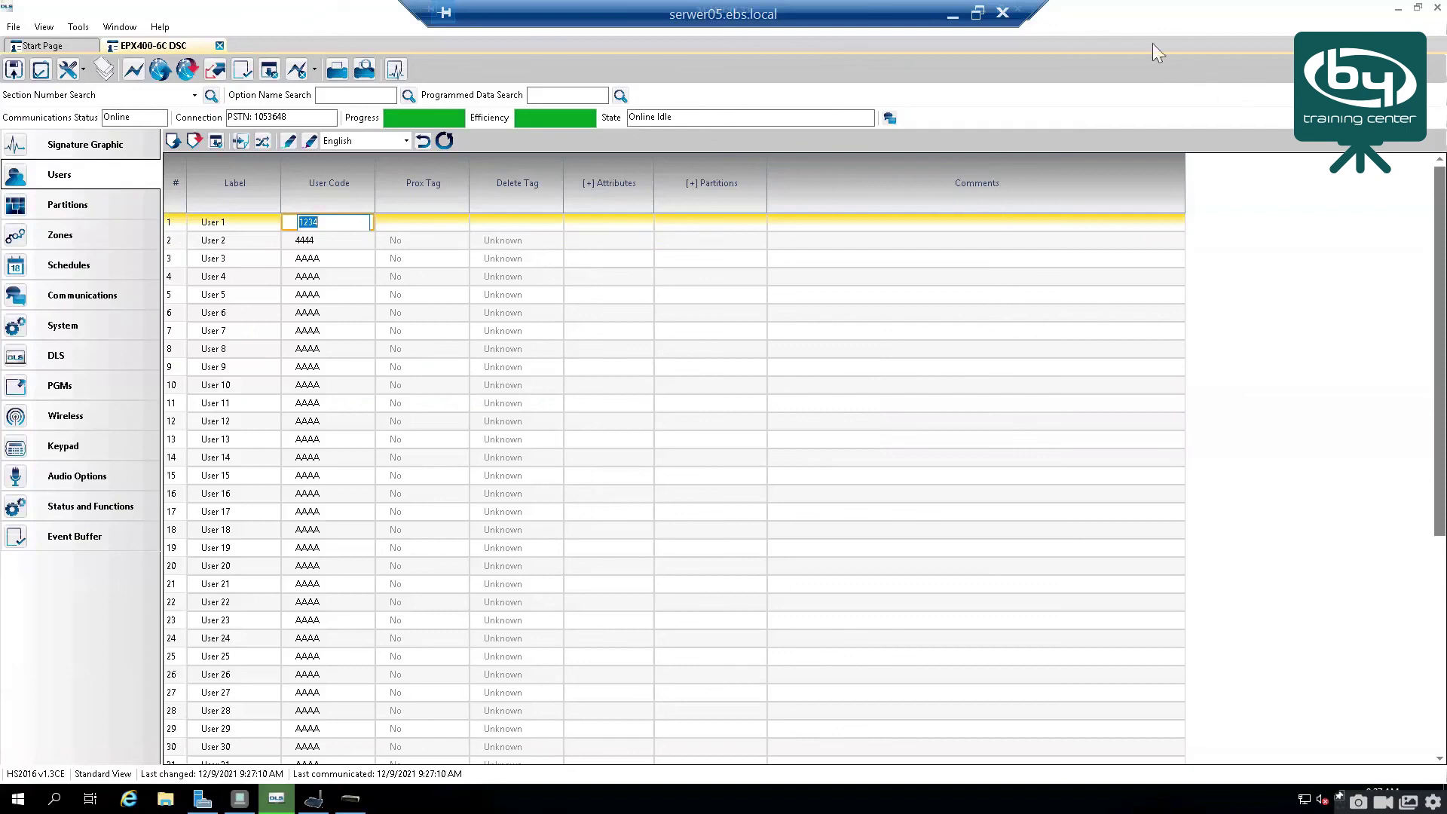
# Step: Restore down the remote session and show the 'Comunicacion bidirecional' title slide in PowerPoint
pyautogui.click(978, 13)
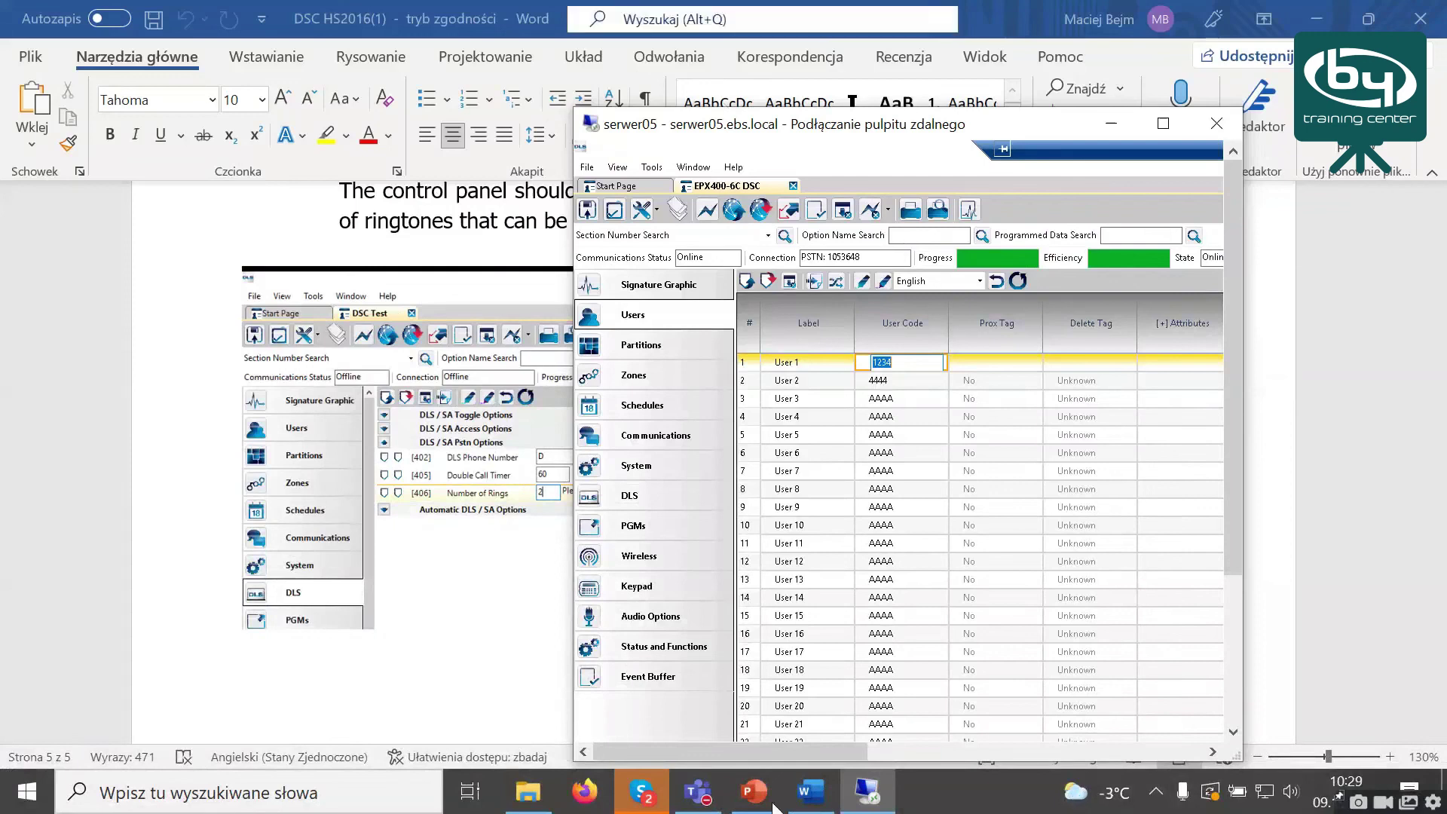
pyautogui.click(748, 799)
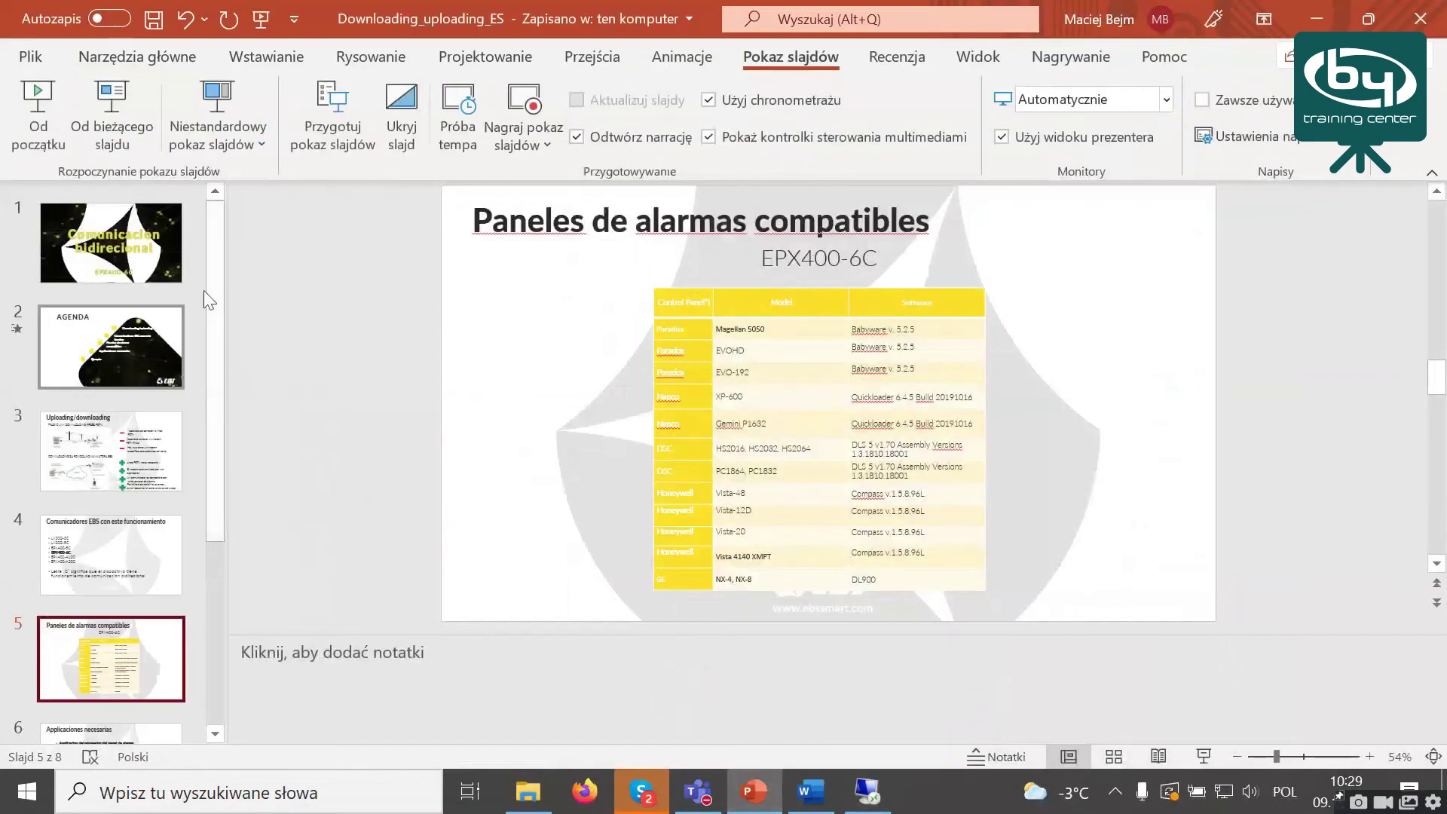
pyautogui.click(149, 253)
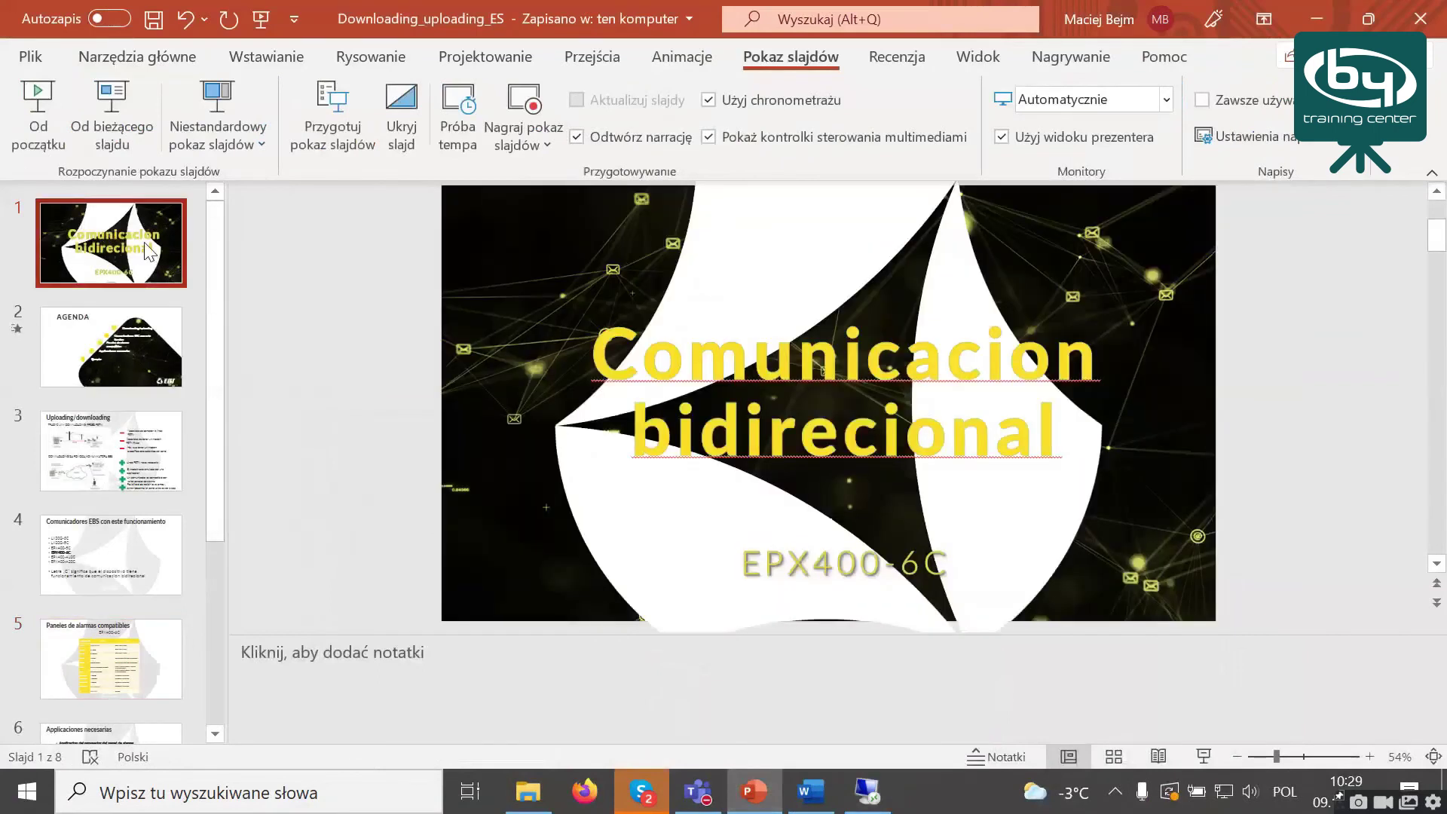